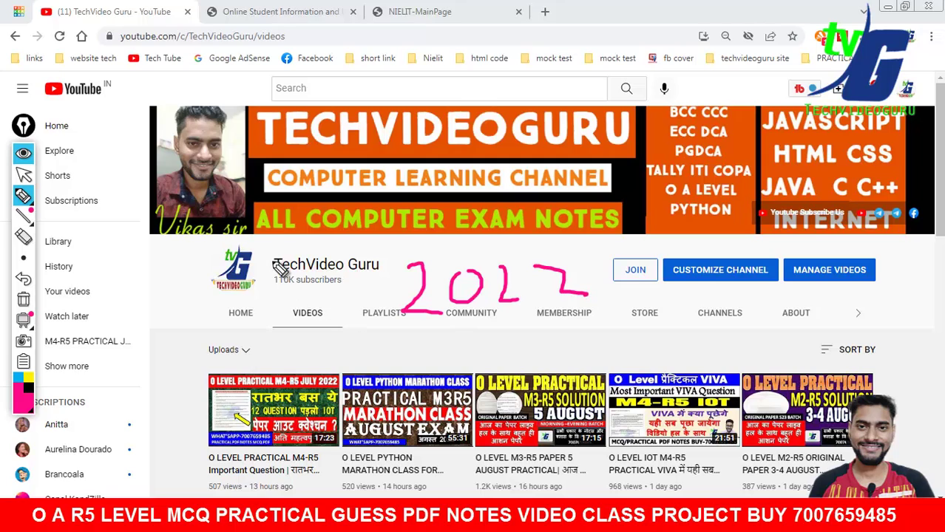
- Handwrite "Jan," in front of the 2022 annotation and underline the whole date
left_click_drag(274, 261, 266, 332)
left_click_drag(326, 305, 336, 321)
left_click_drag(373, 307, 367, 326)
left_click_drag(261, 364, 569, 339)
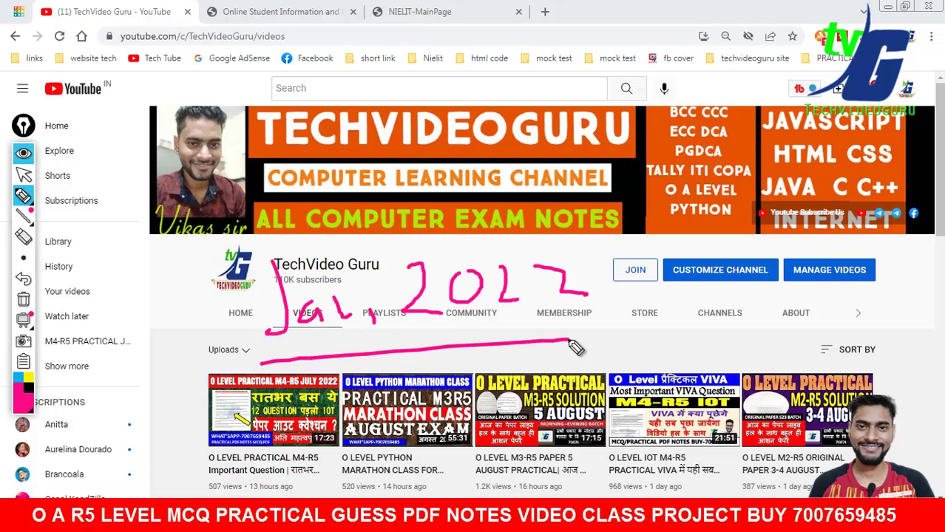
- Handwrite the months "Mar", "Apr" and "May" one below the other beside the date and underline the list
mouse_move(72, 260)
left_mouse_down()
mouse_move(72, 277)
mouse_move(126, 248)
mouse_move(159, 270)
mouse_move(207, 260)
left_mouse_up()
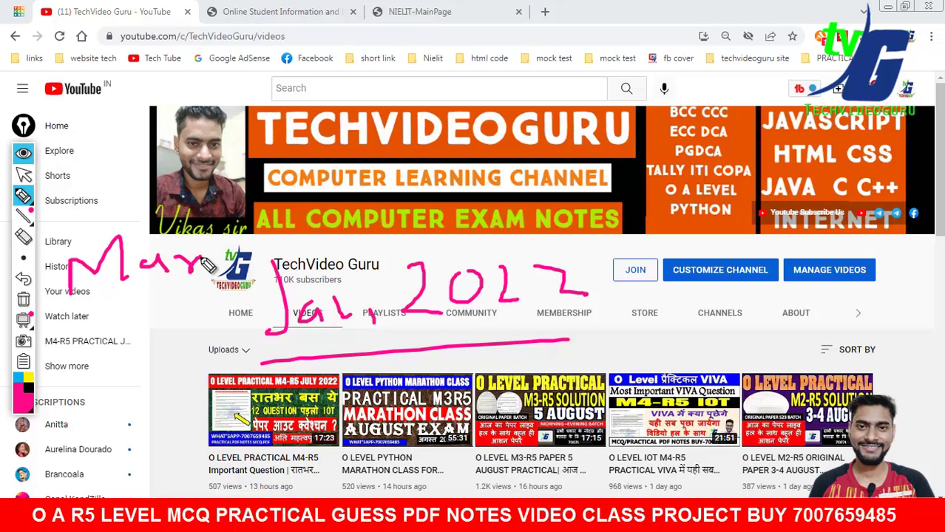
mouse_move(79, 362)
left_mouse_down()
mouse_move(111, 361)
mouse_move(122, 334)
mouse_move(149, 324)
mouse_move(174, 327)
left_mouse_up()
mouse_move(85, 380)
left_mouse_down()
mouse_move(87, 396)
mouse_move(139, 399)
mouse_move(185, 366)
mouse_move(181, 406)
left_mouse_up()
left_click_drag(87, 428, 144, 417)
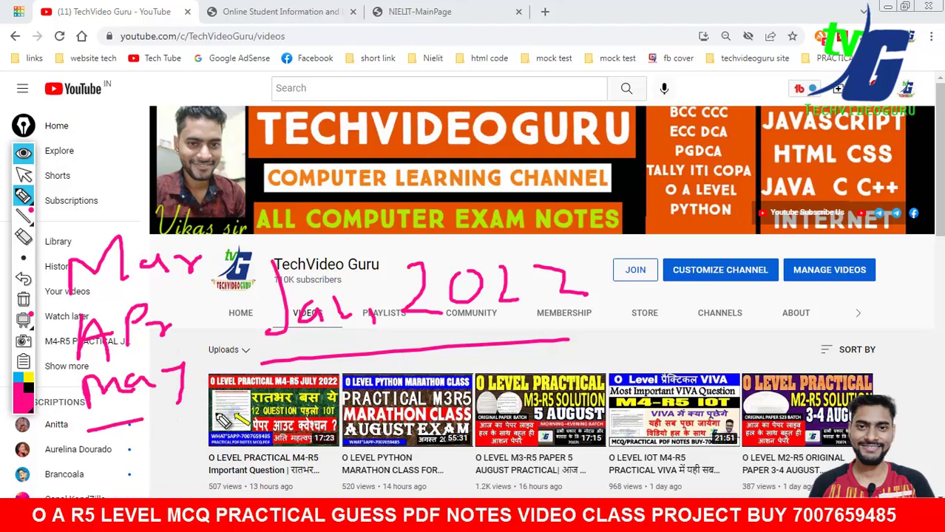
left_click_drag(222, 419, 235, 411)
- Handwrite "29 Jun" on the other side of the January 2022 date and underline it, ending with a short dash
mouse_move(648, 314)
left_mouse_down()
mouse_move(645, 346)
mouse_move(691, 345)
left_mouse_up()
left_click_drag(721, 309, 728, 351)
left_click_drag(767, 297, 750, 362)
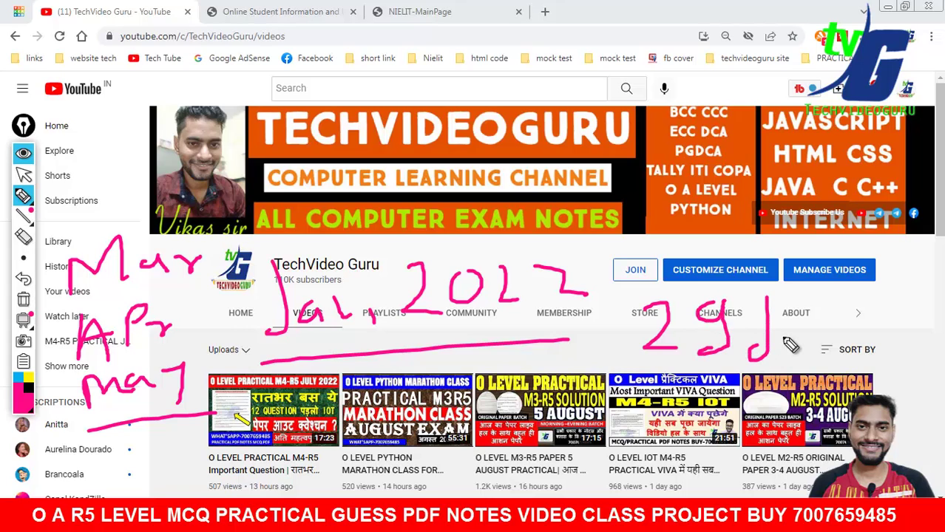
left_click_drag(783, 334, 834, 361)
left_click_drag(656, 373, 896, 369)
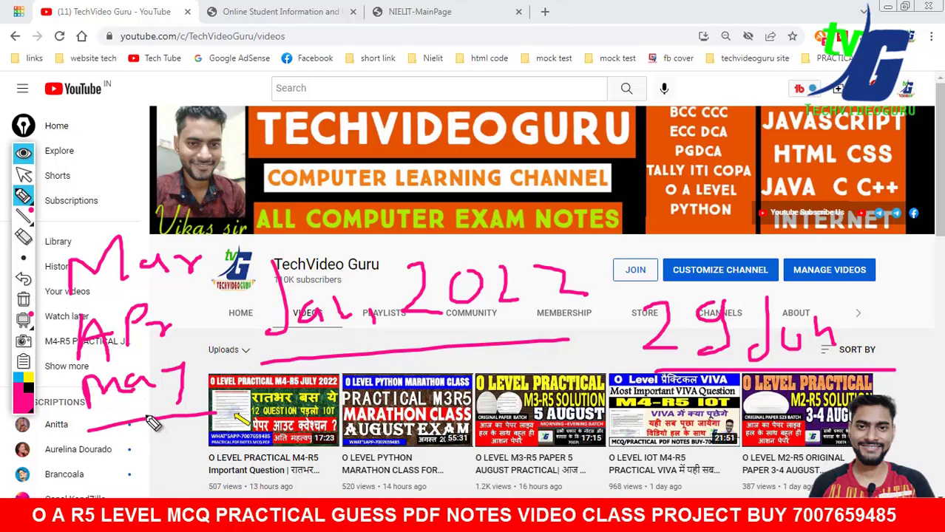
left_click_drag(847, 334, 885, 331)
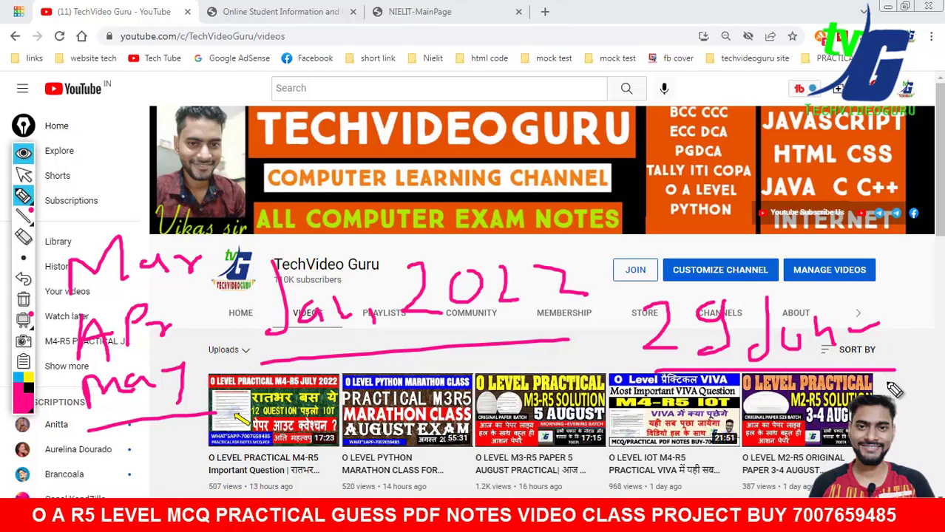
- Handwrite "35" above the month list, underline it and enclose it in parentheses
mouse_move(79, 161)
left_mouse_down()
mouse_move(102, 176)
mouse_move(80, 191)
left_mouse_up()
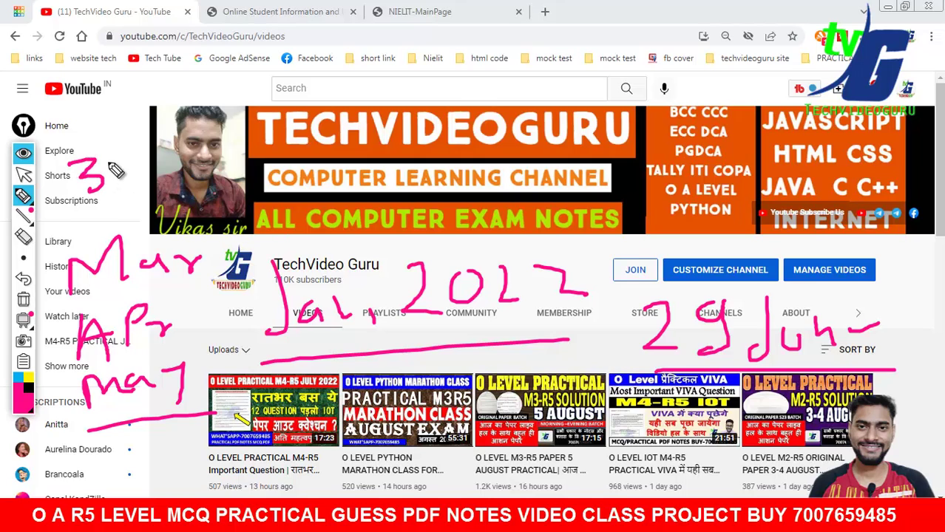
left_click_drag(130, 158, 109, 189)
left_click_drag(131, 141, 150, 194)
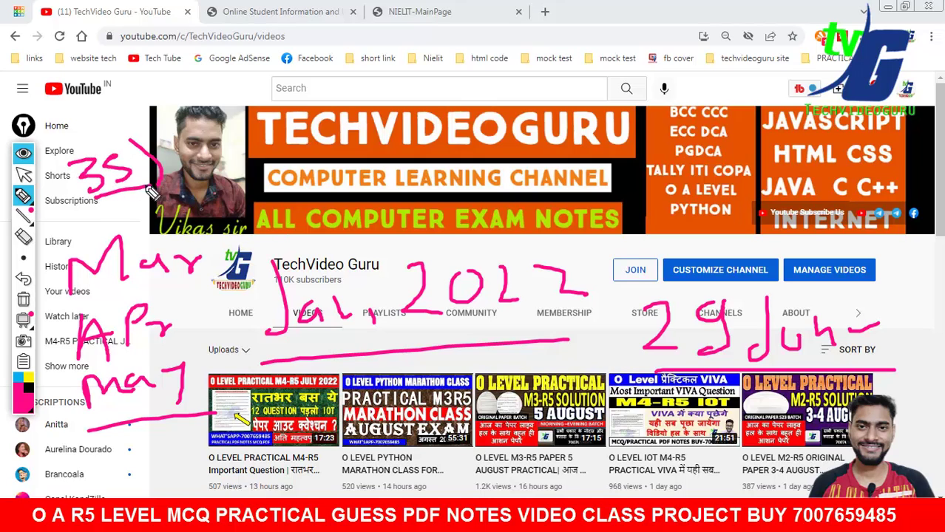
left_click_drag(76, 161, 81, 207)
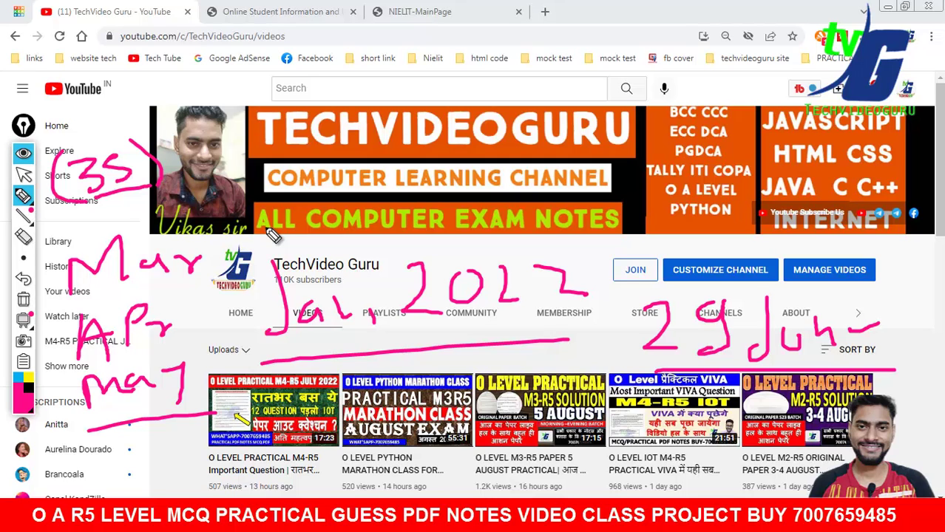
- Clear all screen annotations and open certificate.nielit.gov.in in a new browser tab
left_click(23, 298)
left_click(24, 177)
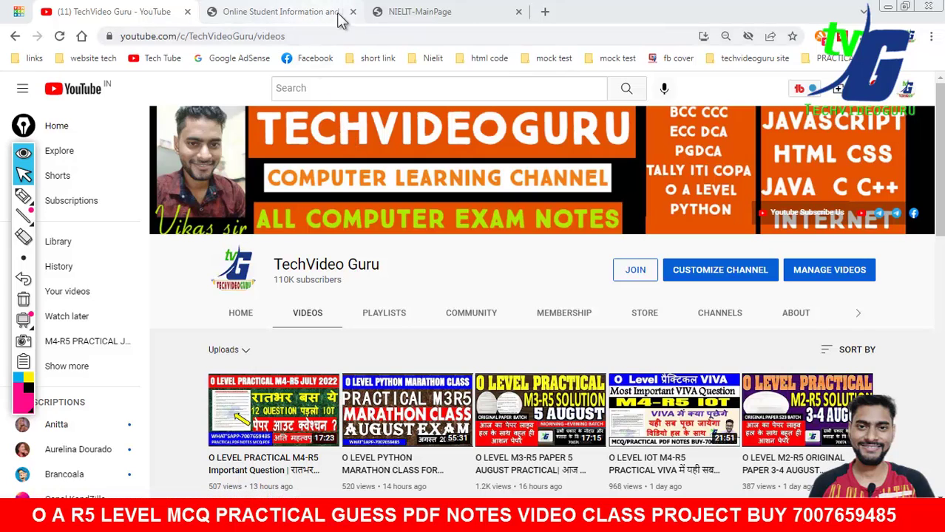
left_click(545, 12)
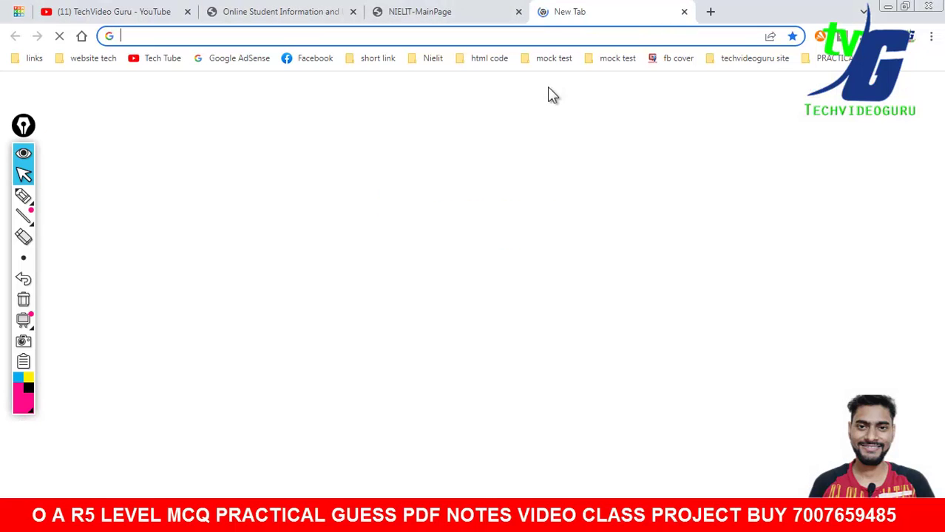
type("CE")
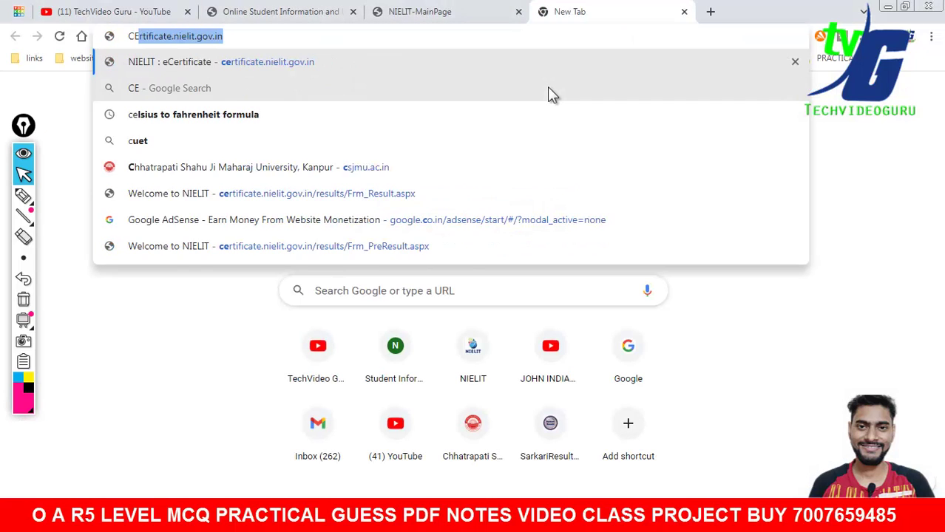
key("Return")
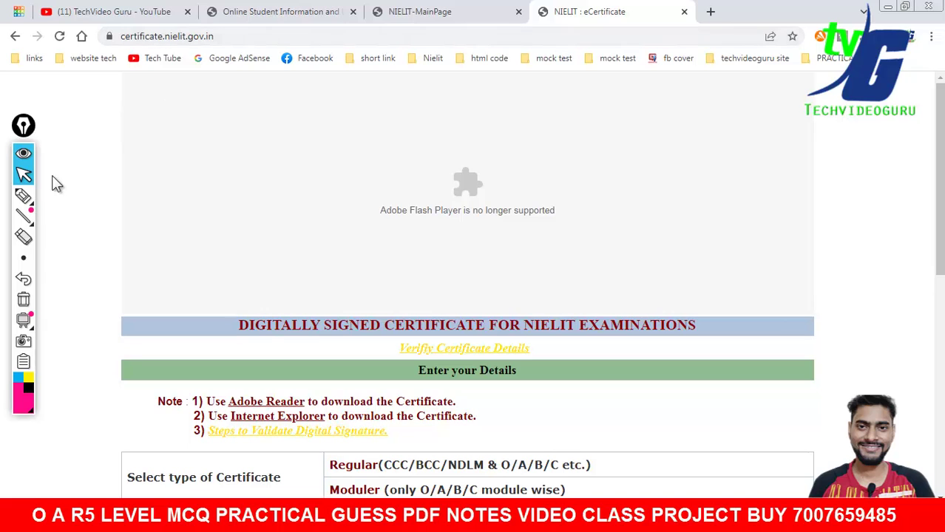
- Handwrite an underlined "Mobile" on the eCertificate page, and clear the annotation again
left_click(23, 196)
mouse_move(632, 253)
left_mouse_down()
mouse_move(693, 215)
mouse_move(764, 238)
mouse_move(778, 219)
mouse_move(821, 216)
left_mouse_up()
mouse_move(847, 167)
left_mouse_down()
mouse_move(852, 216)
mouse_move(904, 219)
left_mouse_up()
left_click_drag(653, 265, 899, 238)
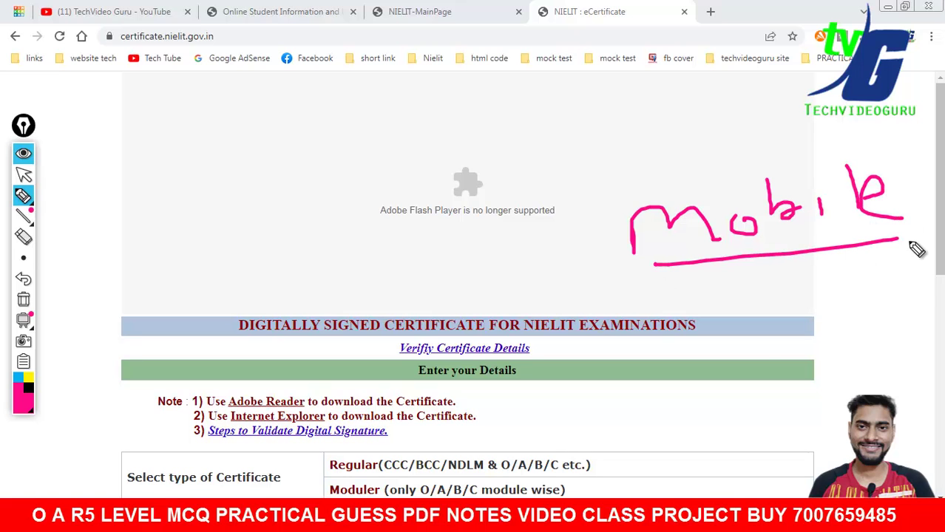
left_click(23, 298)
left_click(23, 175)
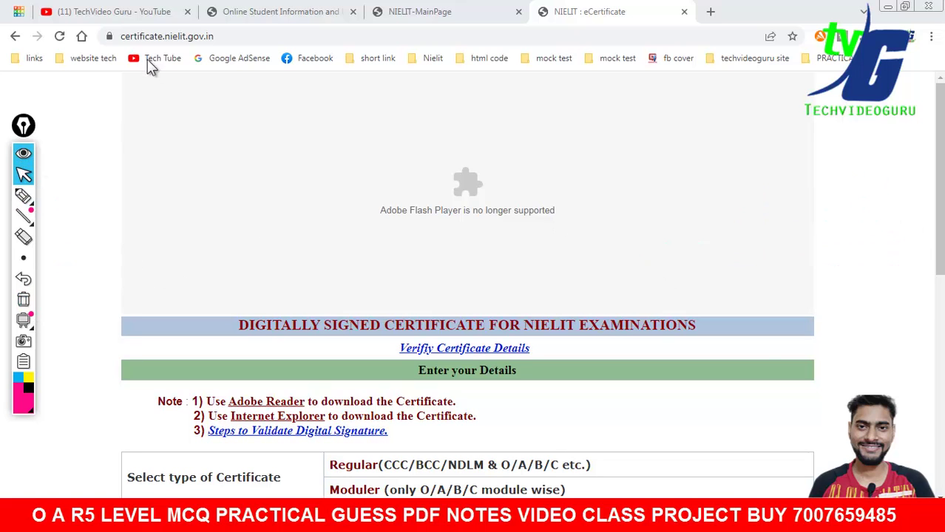
- Dismiss the Important notice on the student portal and bring up the details form on the eCertificate page
left_click(319, 11)
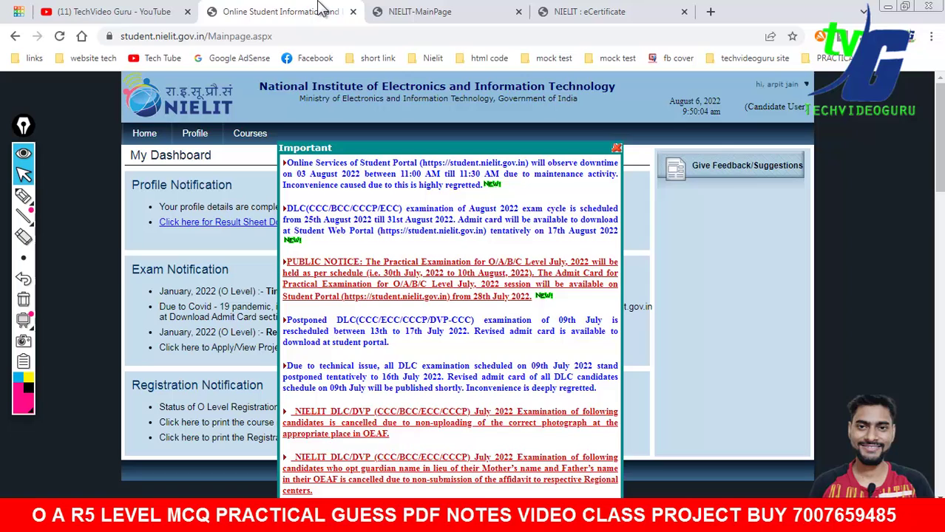
left_click(616, 148)
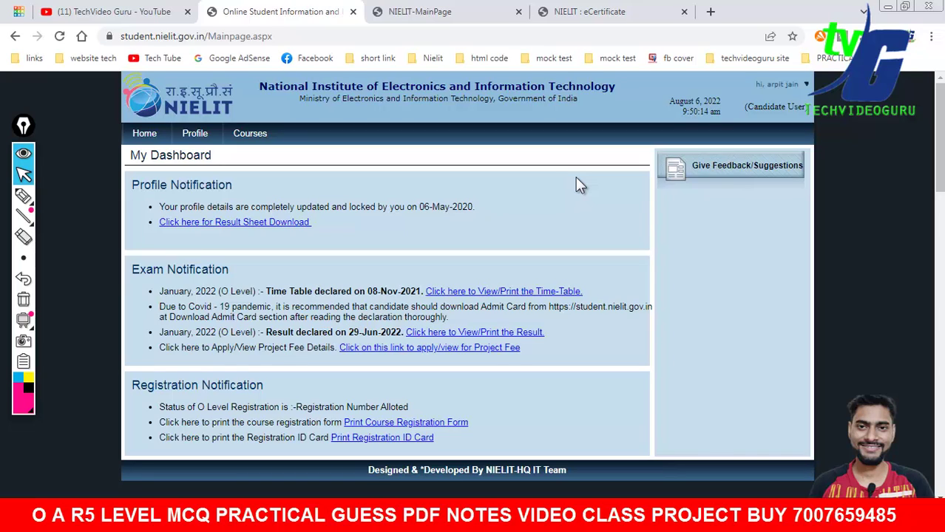
left_click(605, 21)
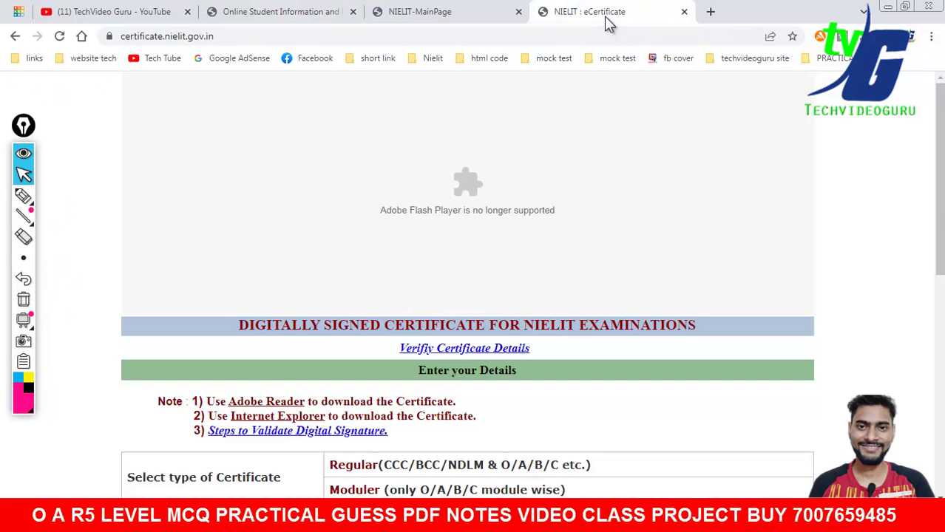
scroll(618, 268, "down", 4)
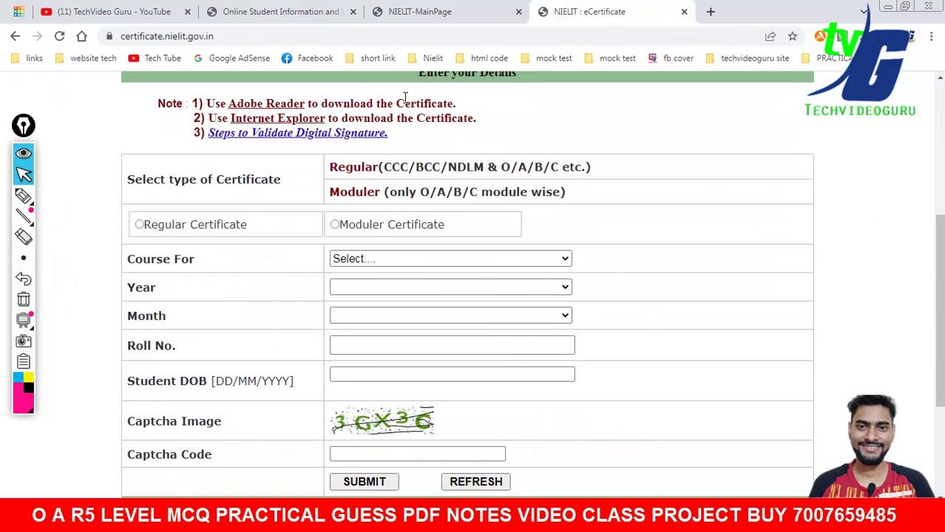
- Open the O Level course details from My Courses in the student portal
left_click(310, 12)
mouse_move(255, 139)
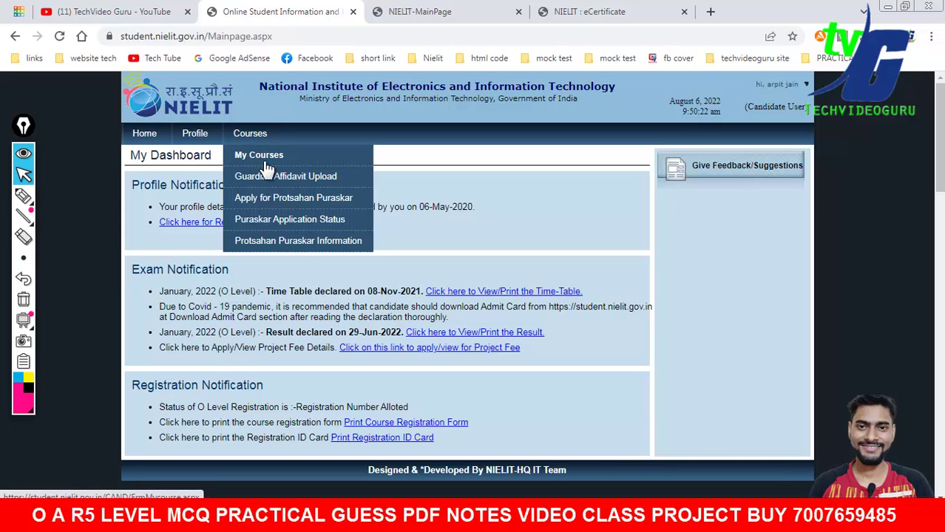
left_click(265, 162)
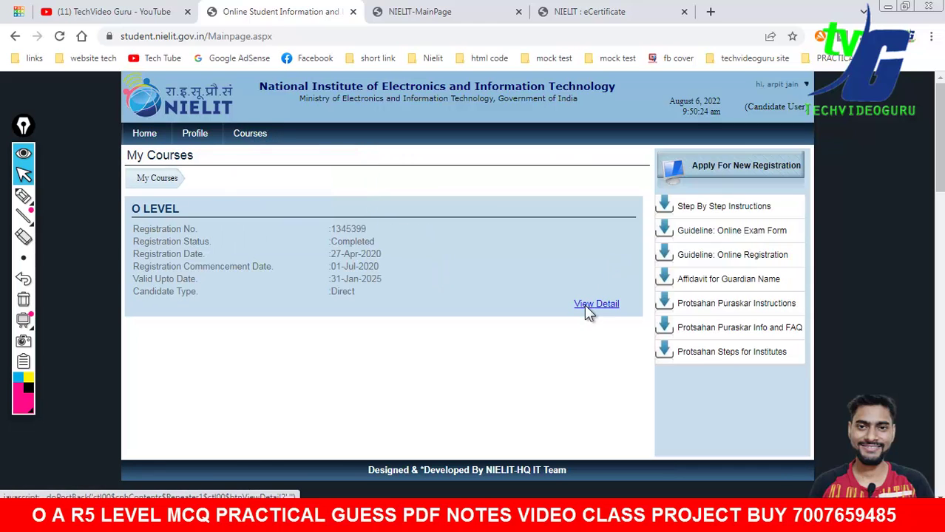
left_click(585, 306)
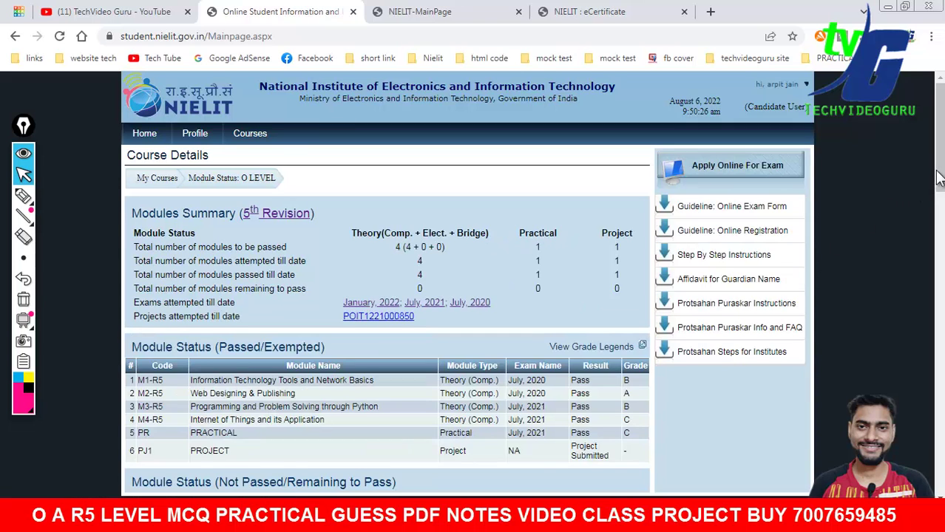
- Circle the whole Course Details section with the pen and handwrite "Com" and "Pass" beside the module tables
scroll(836, 246, "down", 1)
left_click(21, 201)
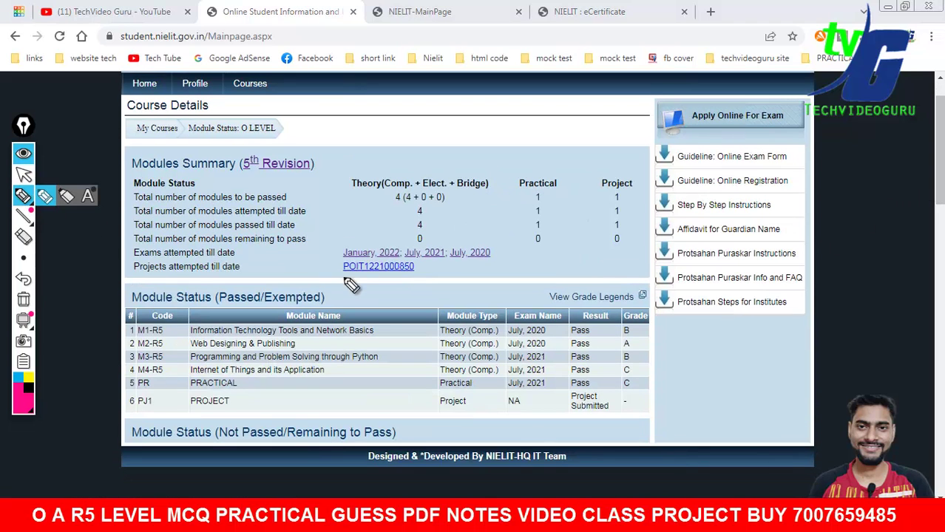
mouse_move(416, 115)
left_mouse_down()
mouse_move(312, 95)
mouse_move(65, 244)
left_mouse_up()
mouse_move(71, 337)
left_mouse_down()
mouse_move(219, 482)
mouse_move(695, 475)
mouse_move(780, 181)
mouse_move(439, 122)
left_mouse_up()
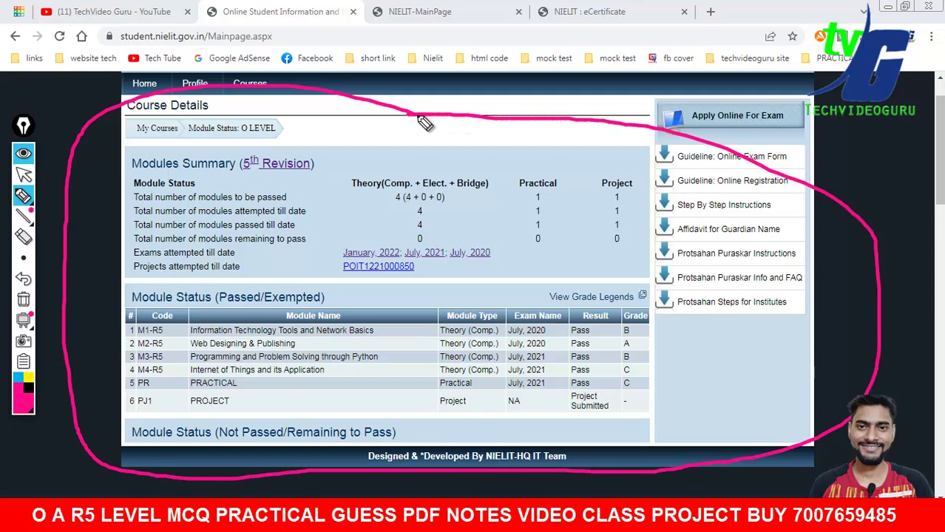
mouse_move(701, 193)
left_mouse_down()
mouse_move(727, 227)
mouse_move(758, 211)
mouse_move(805, 216)
mouse_move(721, 377)
mouse_move(765, 334)
mouse_move(809, 344)
mouse_move(863, 317)
mouse_move(862, 346)
left_mouse_up()
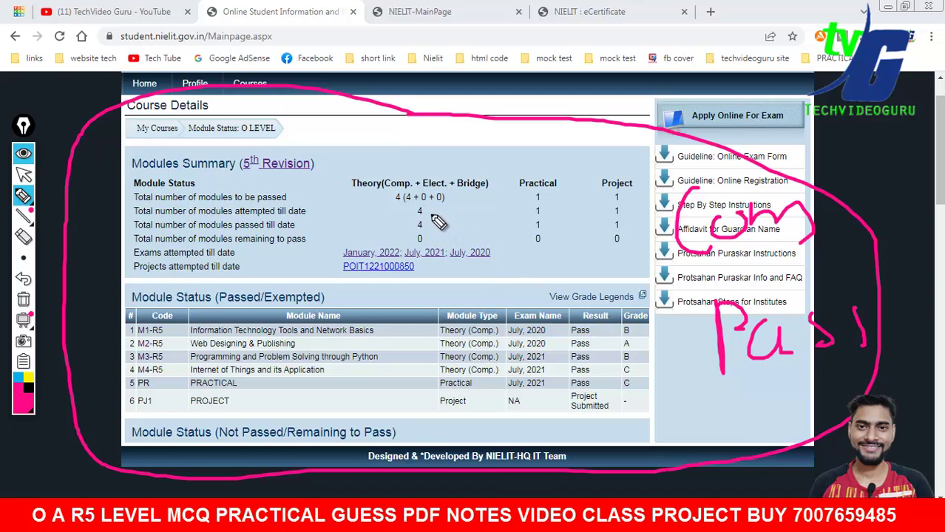
- Tick the attempted and passed theory module counts, and handwrite "5" with a tick over the module list
left_click_drag(426, 210, 472, 199)
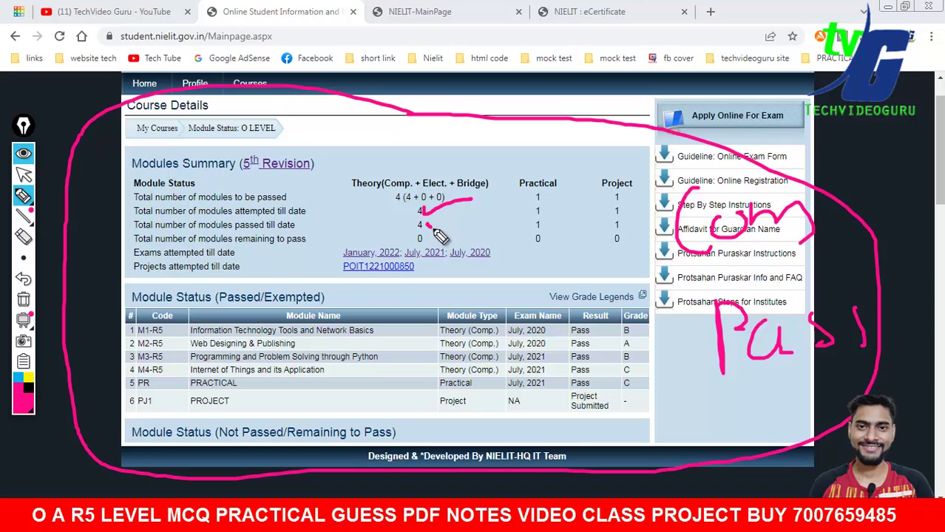
left_click_drag(432, 228, 476, 211)
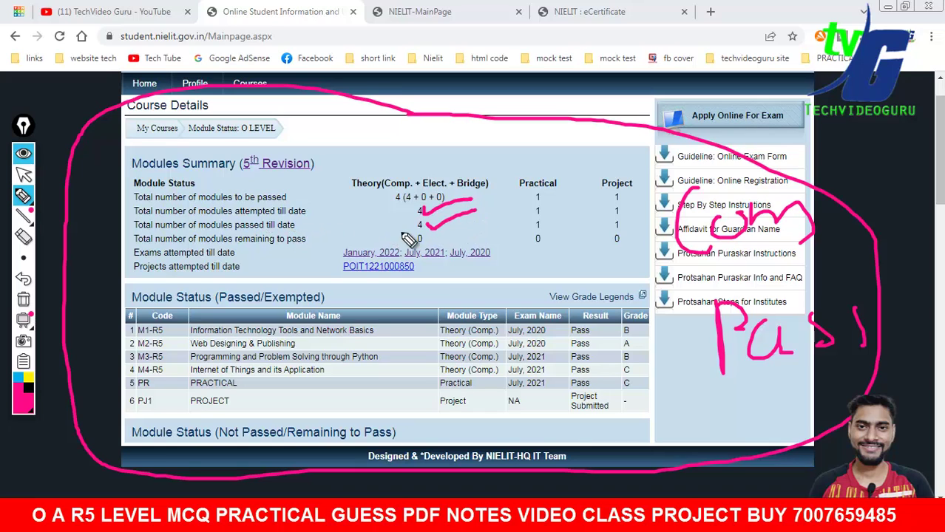
mouse_move(400, 342)
left_mouse_down()
mouse_move(398, 385)
mouse_move(444, 354)
left_mouse_up()
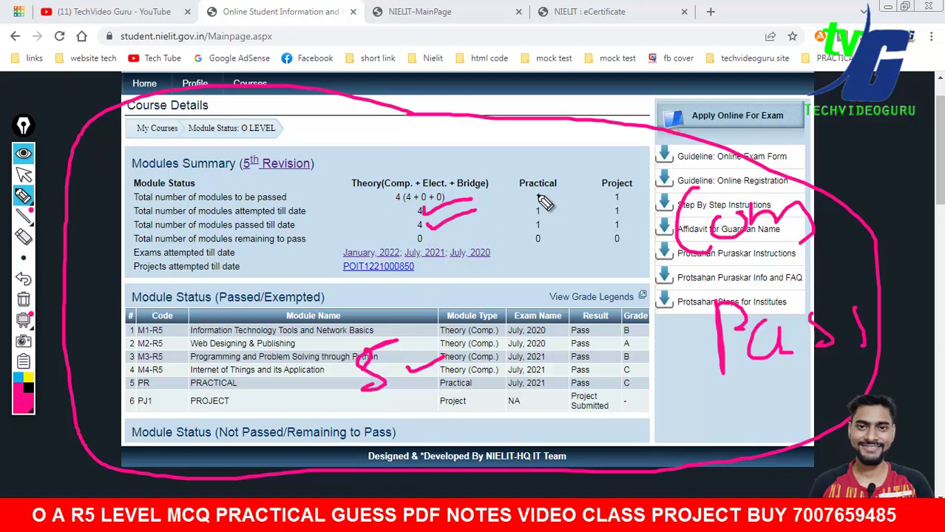
- Tick the Practical counts, circle the Practical and Project columns, and mark the Project counts with short strokes
left_click_drag(545, 195, 568, 193)
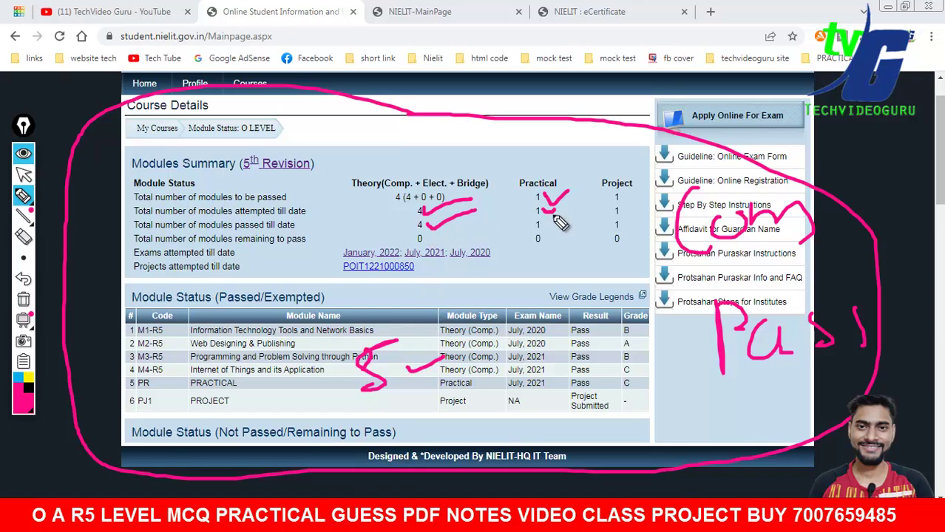
mouse_move(540, 222)
left_mouse_down()
mouse_move(547, 231)
mouse_move(565, 219)
left_mouse_up()
mouse_move(527, 164)
left_mouse_down()
mouse_move(518, 275)
mouse_move(561, 173)
mouse_move(534, 169)
left_mouse_up()
mouse_move(622, 164)
left_mouse_down()
mouse_move(605, 165)
mouse_move(625, 284)
mouse_move(625, 161)
left_mouse_up()
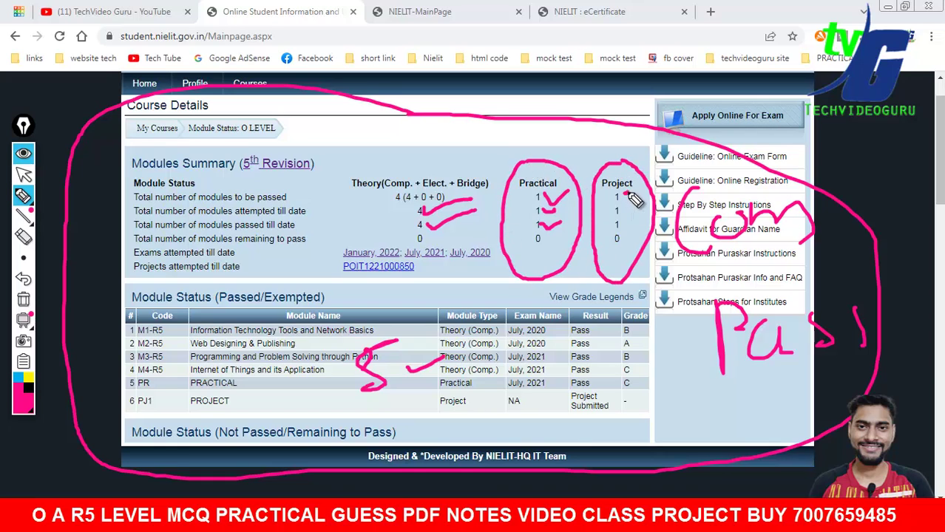
left_click_drag(625, 208, 630, 224)
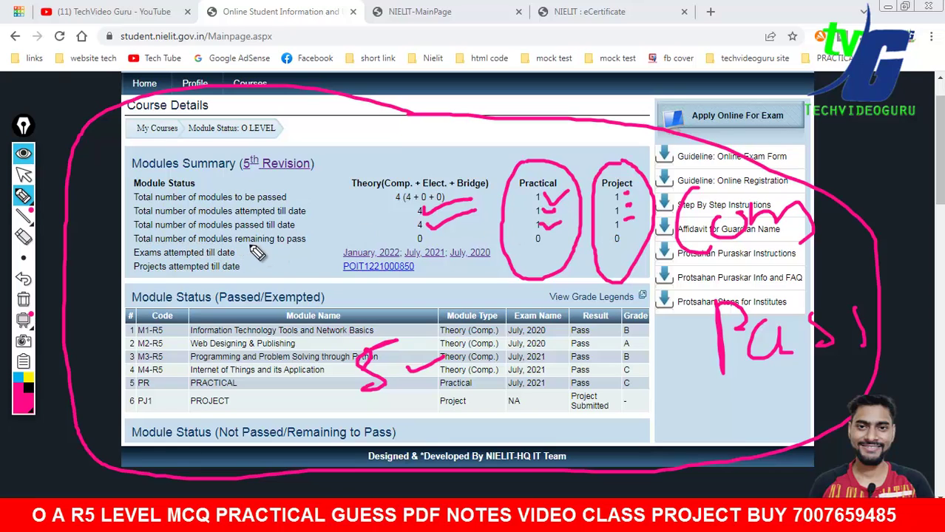
- Underline the remaining-modules row and its Practical and Project values, and clear all annotations
left_click_drag(236, 250, 273, 251)
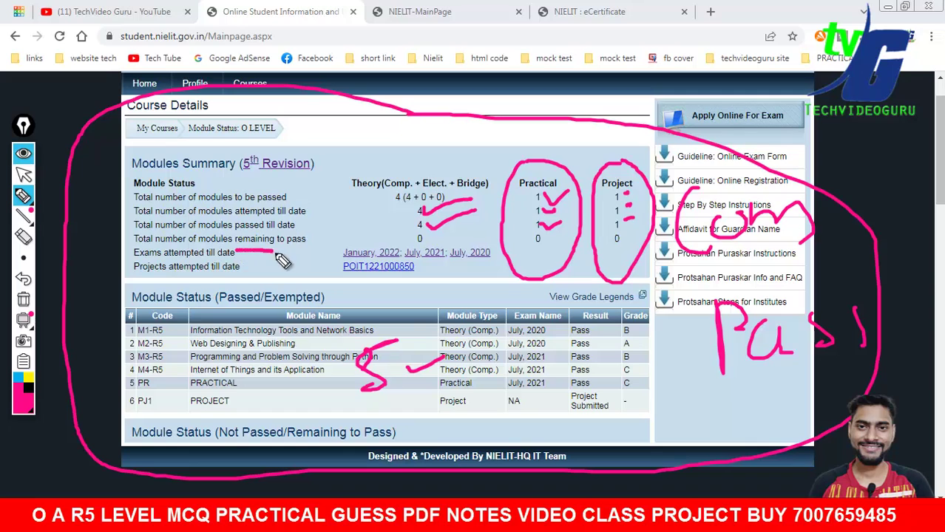
left_click_drag(531, 247, 546, 247)
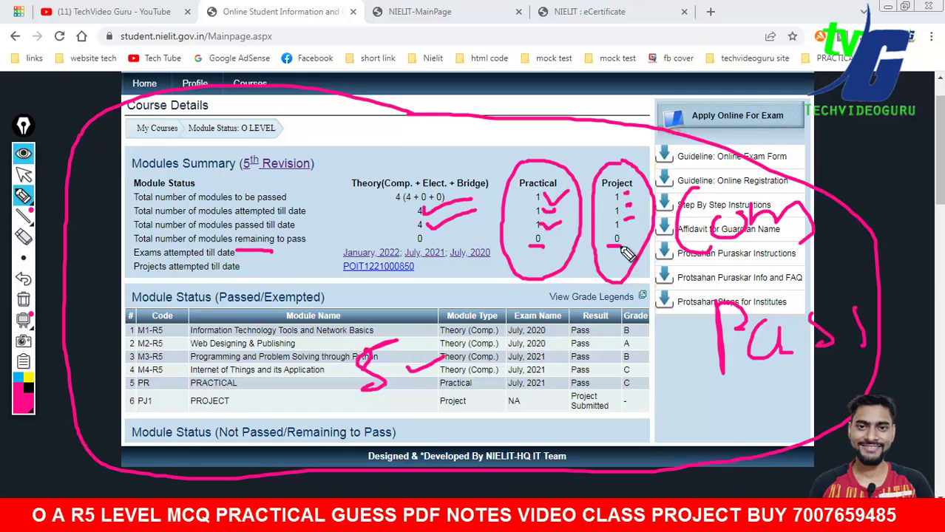
left_click(23, 299)
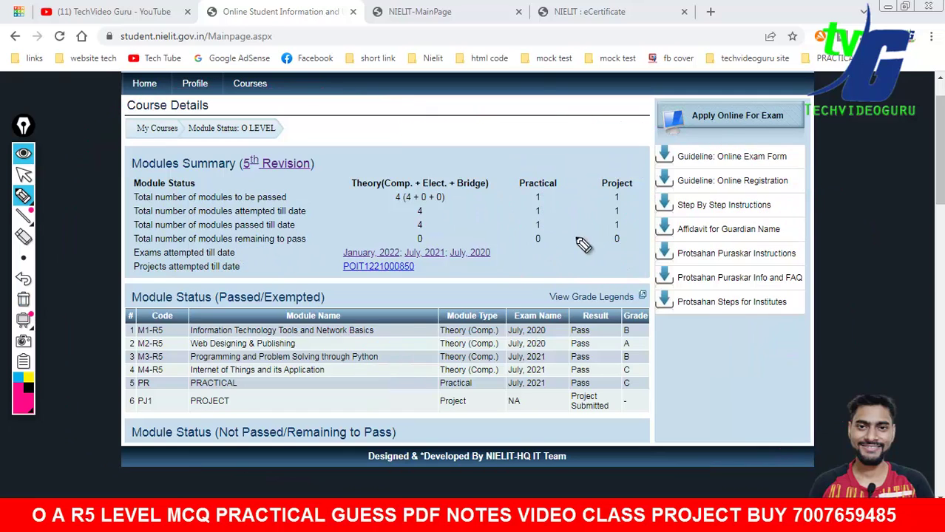
- Circle the Practical and Project columns of the Modules Summary on the cleared page
left_click_drag(527, 164, 538, 154)
left_click_drag(510, 208, 547, 156)
mouse_move(629, 153)
left_mouse_down()
mouse_move(606, 244)
mouse_move(617, 152)
left_mouse_up()
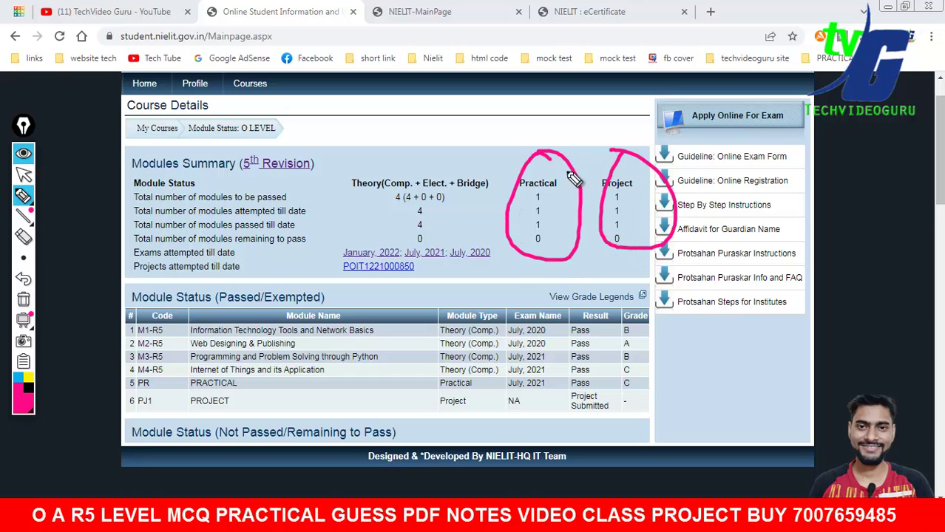
- Tick the attempted theory count, draw a line below the summary, bracket the passed modules' exam names, and clear the annotations
left_click_drag(430, 214, 490, 209)
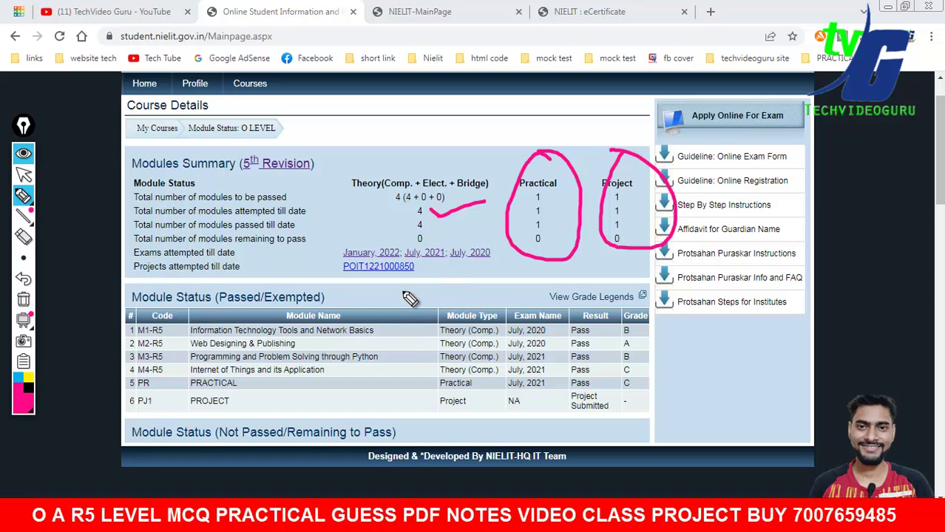
left_click_drag(404, 293, 457, 289)
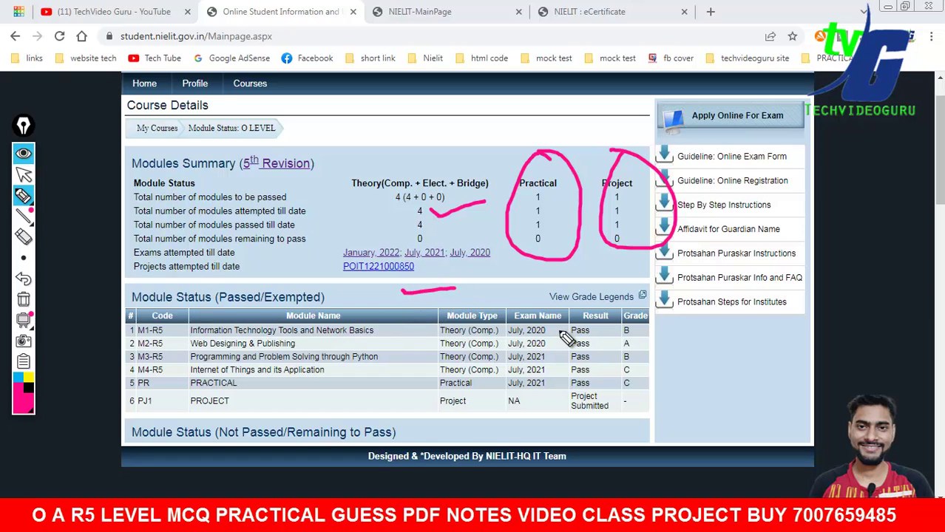
left_click_drag(554, 334, 555, 391)
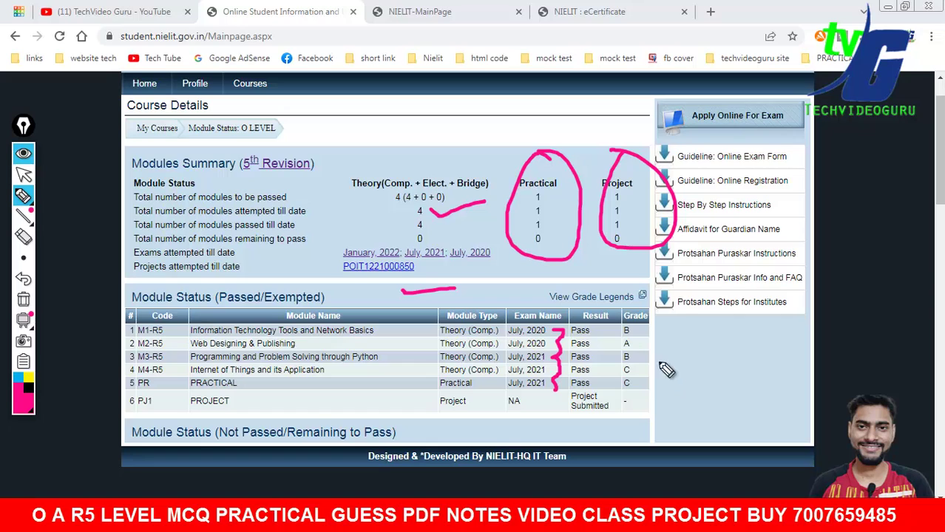
left_click(23, 299)
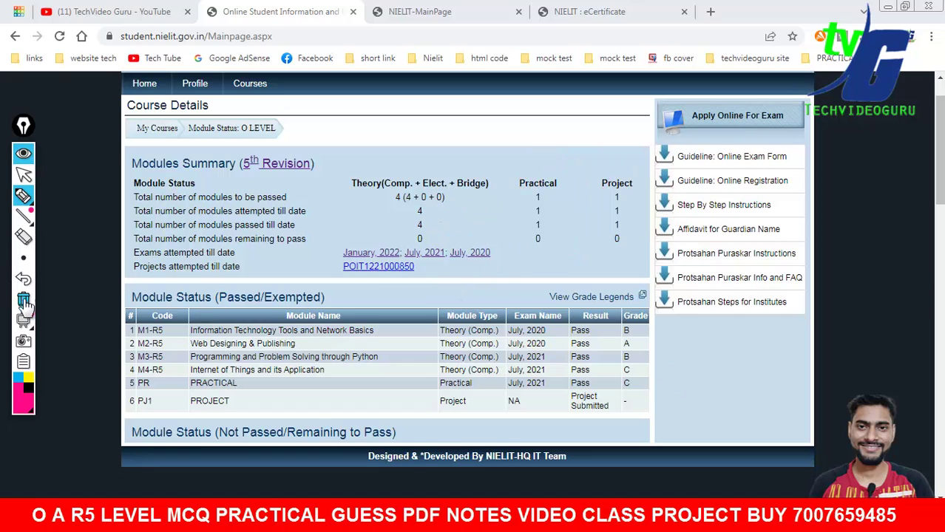
- Handwrite a "P" note beside the module list, tick and underline the attempted theory count, and clear the annotations
left_click_drag(690, 334, 691, 379)
mouse_move(692, 337)
left_mouse_down()
mouse_move(707, 357)
mouse_move(775, 372)
left_mouse_up()
mouse_move(790, 353)
left_mouse_down()
mouse_move(836, 366)
mouse_move(877, 361)
left_mouse_up()
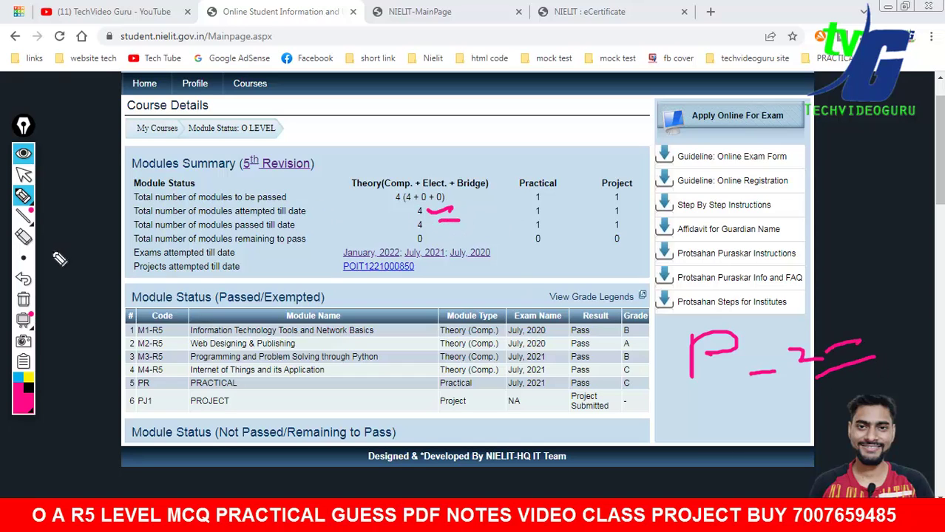
left_click(23, 299)
left_click(22, 175)
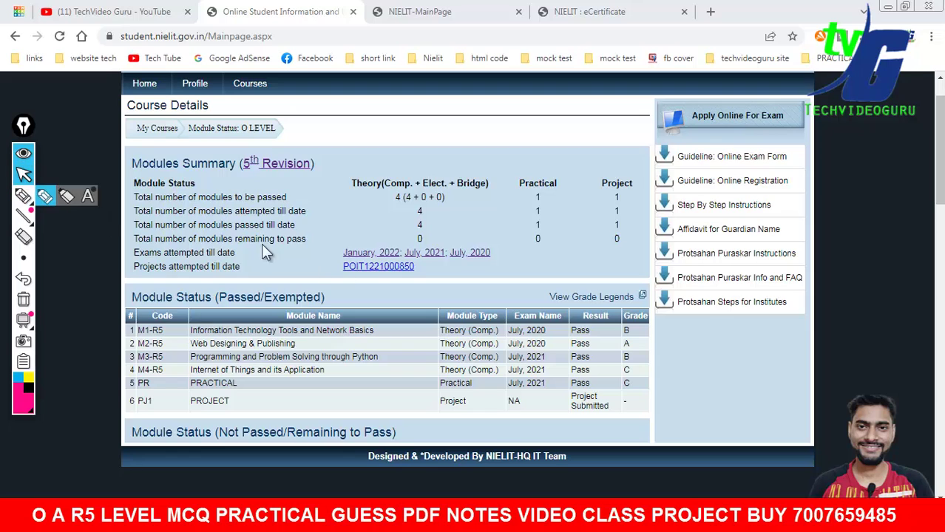
- Highlight the module summary text and the "Module Status (Not Passed/Remaining to Pass)" heading to point them out
left_click_drag(136, 163, 570, 335)
left_click(697, 372)
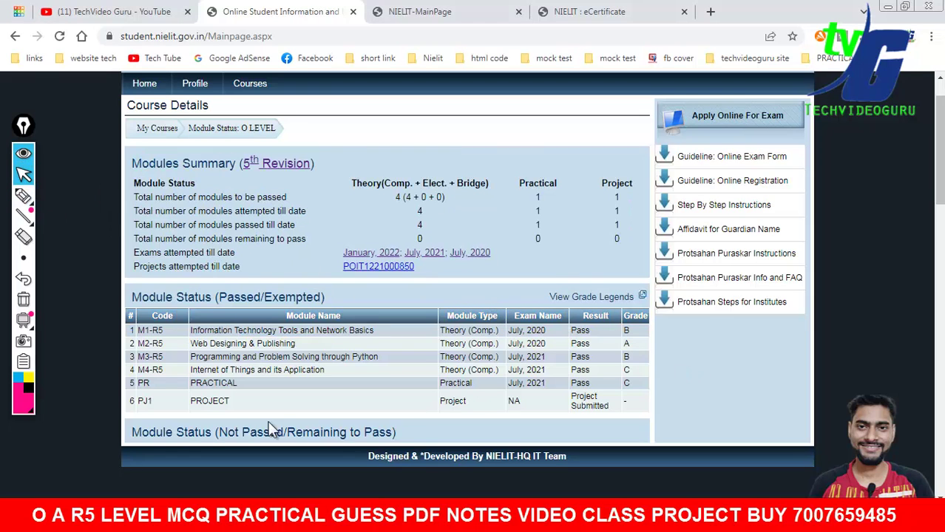
left_click_drag(141, 432, 415, 440)
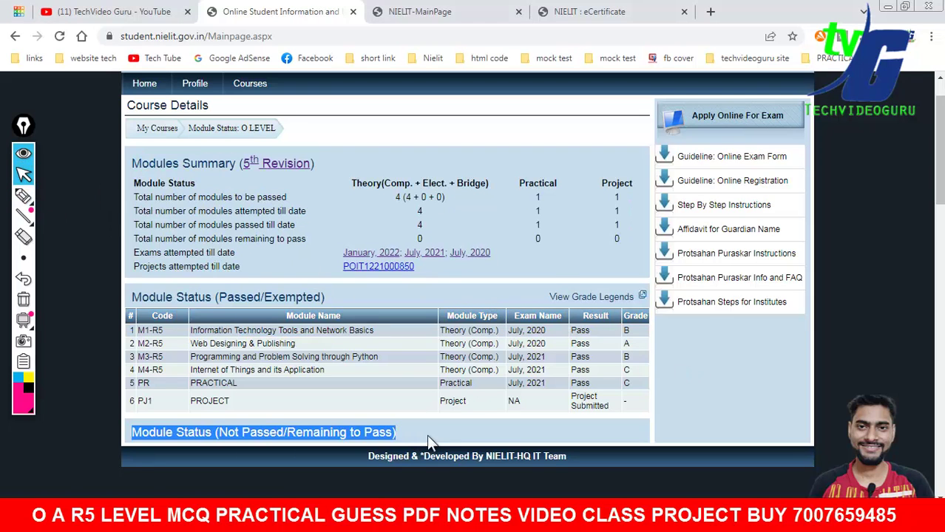
left_click(427, 437)
- Mark the remaining-modules row of the Modules Summary with the pen, and clear the annotation
left_click(23, 196)
mouse_move(278, 239)
left_mouse_down()
mouse_move(317, 275)
mouse_move(669, 184)
left_mouse_up()
left_click(24, 298)
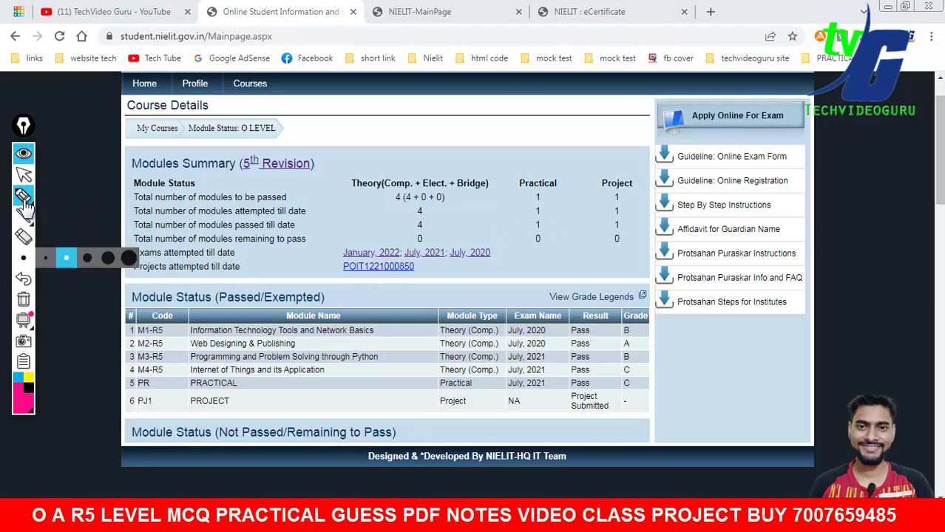
left_click(24, 175)
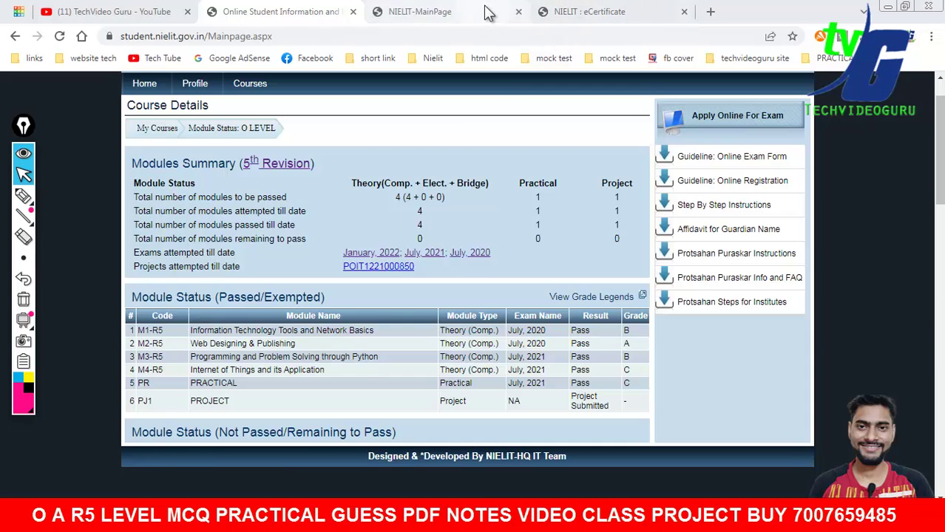
- Show the nielit.gov.in main page and briefly highlight its "NIELIT Single Window System" heading
left_click(425, 12)
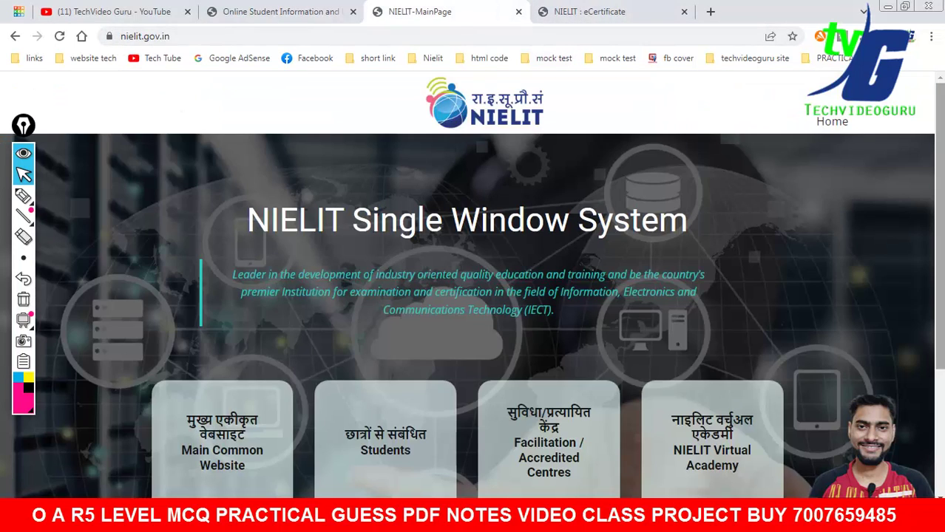
scroll(237, 207, "down", 2)
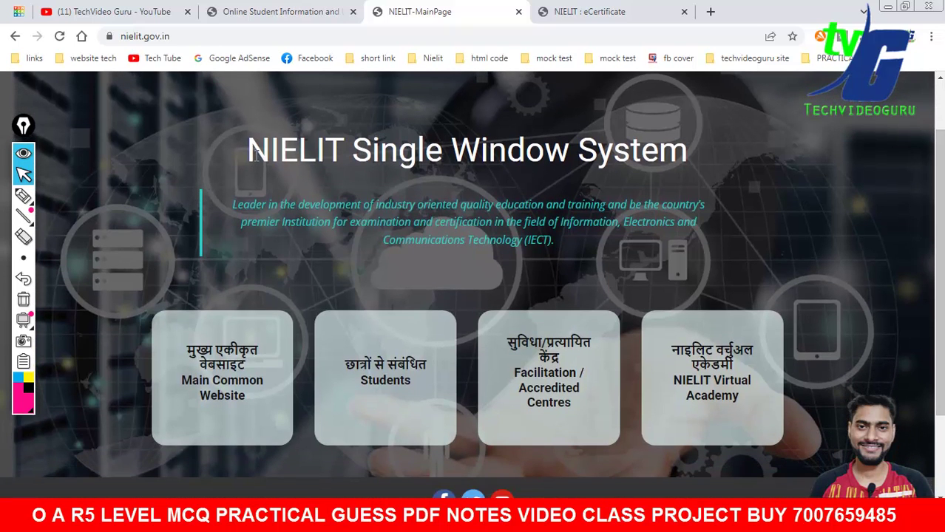
left_click_drag(325, 159, 686, 206)
scroll(687, 206, "down", 2)
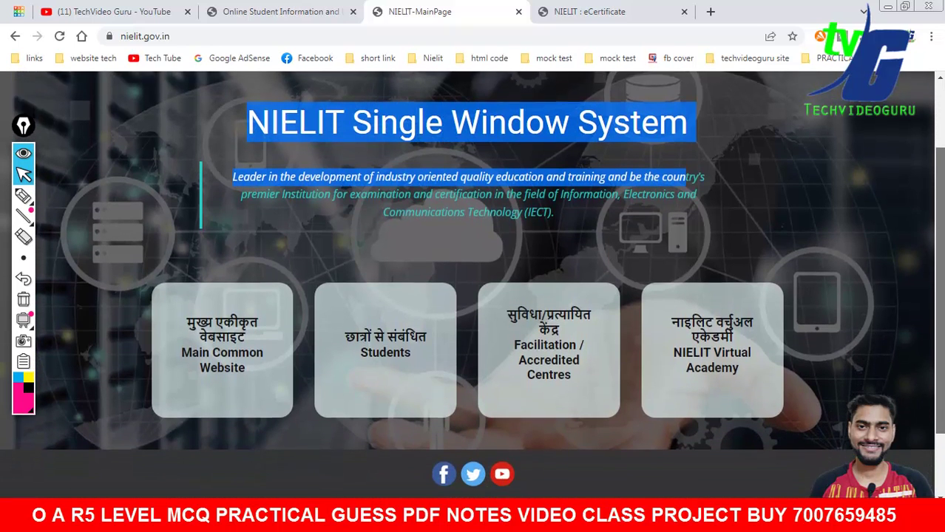
left_click(891, 272)
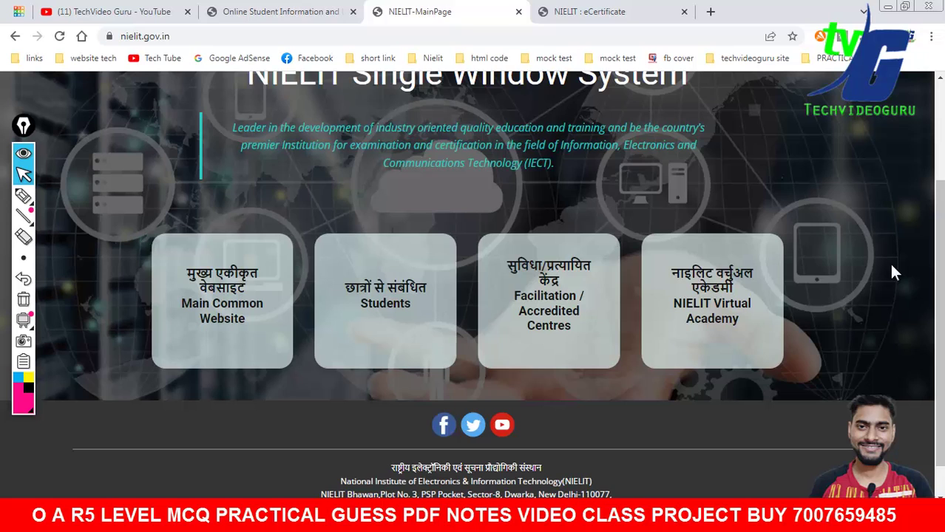
- Open the Main Common Website from the Single Window System and close its tab
left_click(220, 298)
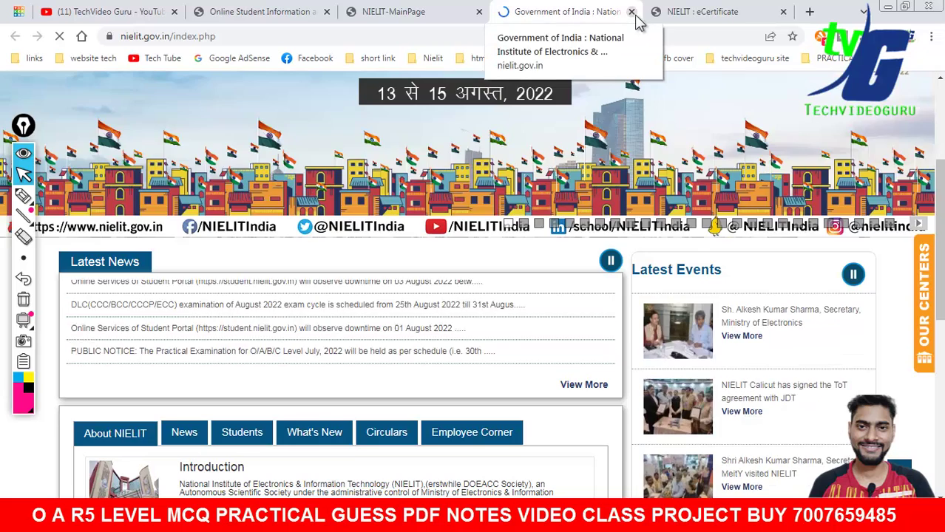
left_click(632, 11)
- Open the Online Registration/Exam Form portal from the Students section, and close the intermediate student page
left_click(370, 310)
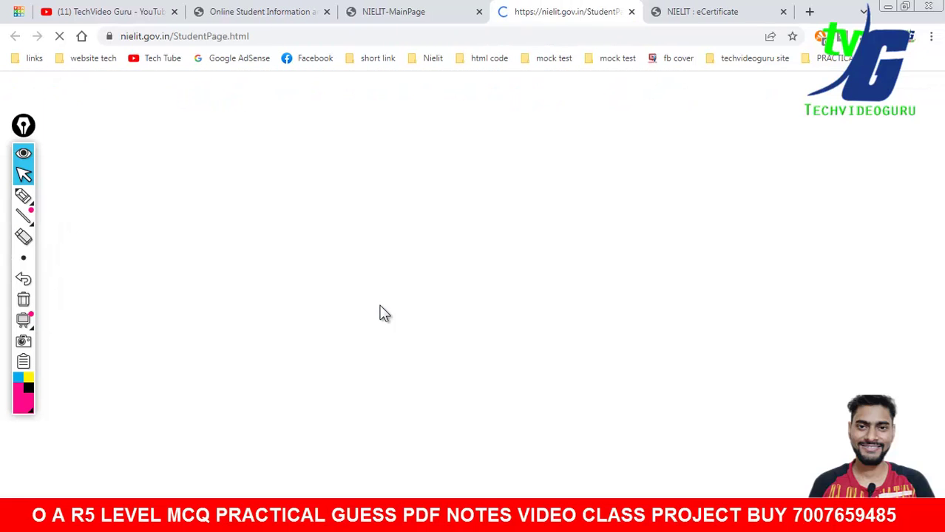
scroll(788, 209, "down", 2)
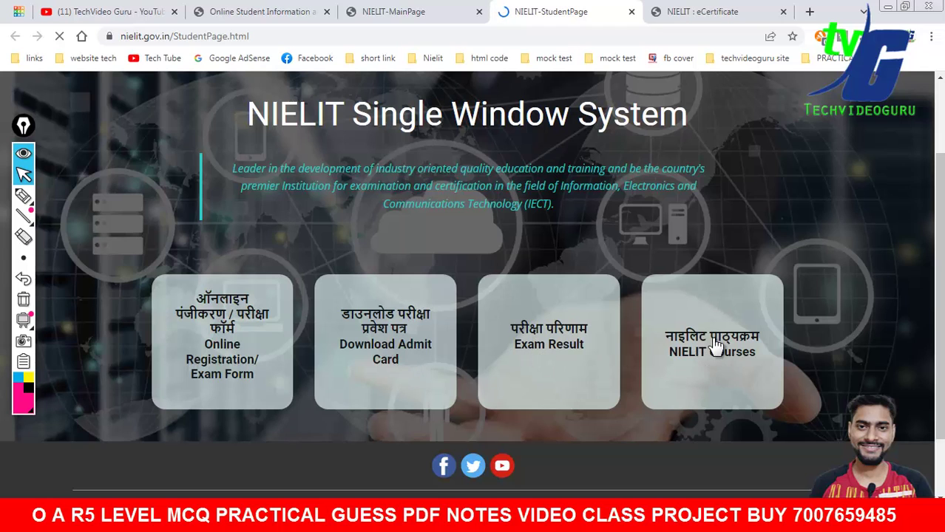
left_click(231, 361)
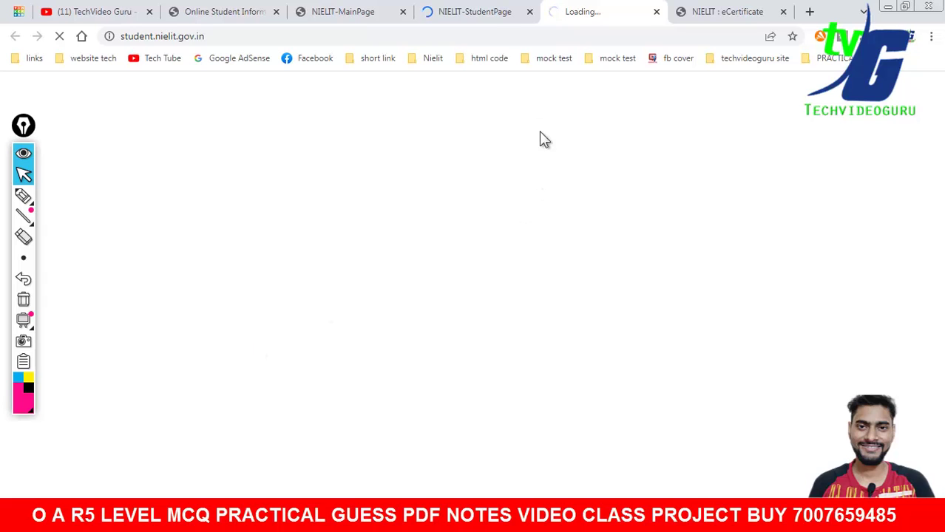
left_click(529, 12)
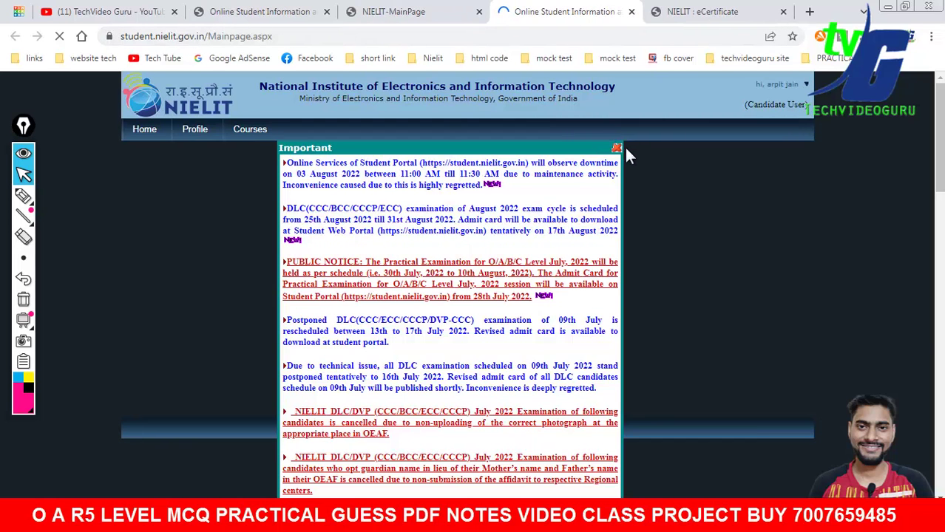
- Log out of the candidate account, dismissing the Important notices, and close the NIELIT-MainPage tab
left_click(617, 149)
left_click(772, 88)
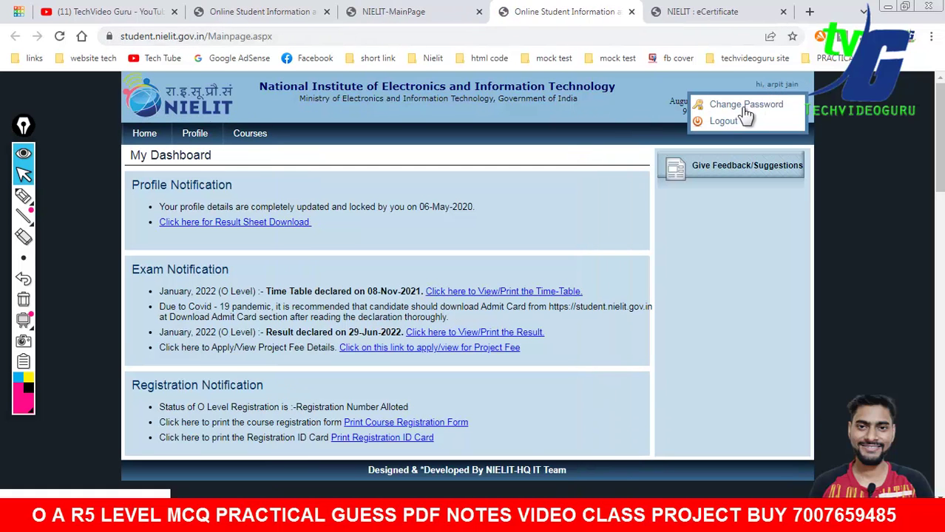
left_click(711, 122)
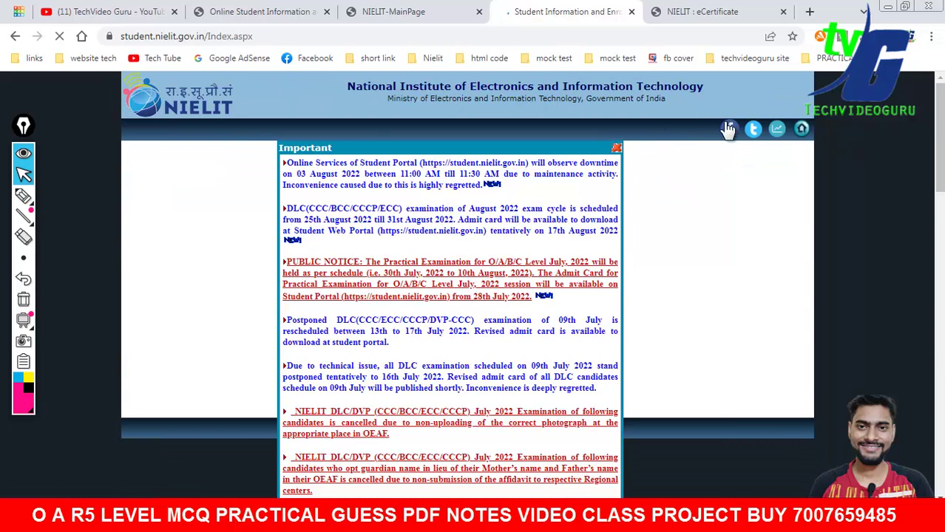
left_click(616, 149)
left_click(466, 15)
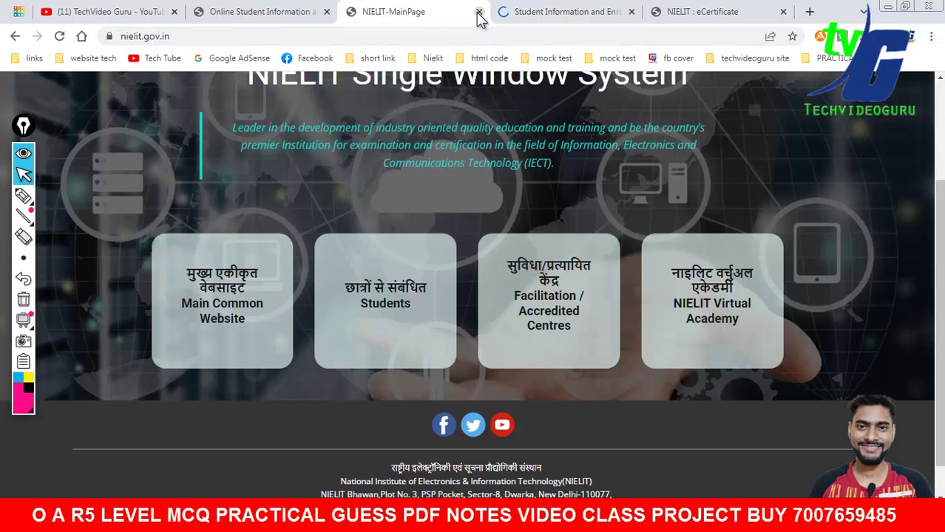
left_click(479, 11)
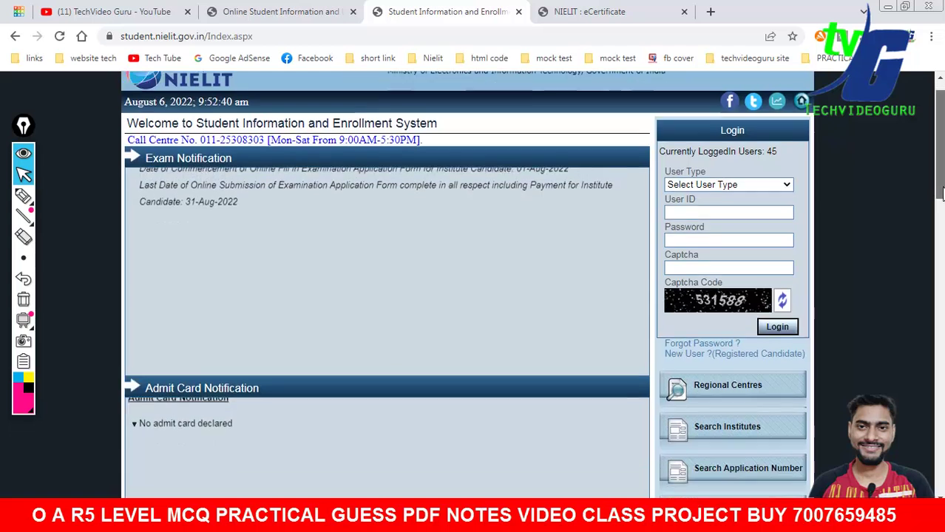
- Open Download Certificate from the student portal's home page, and close the surplus tabs so only the loaded eCertificate form remains
left_click_drag(941, 141, 942, 256)
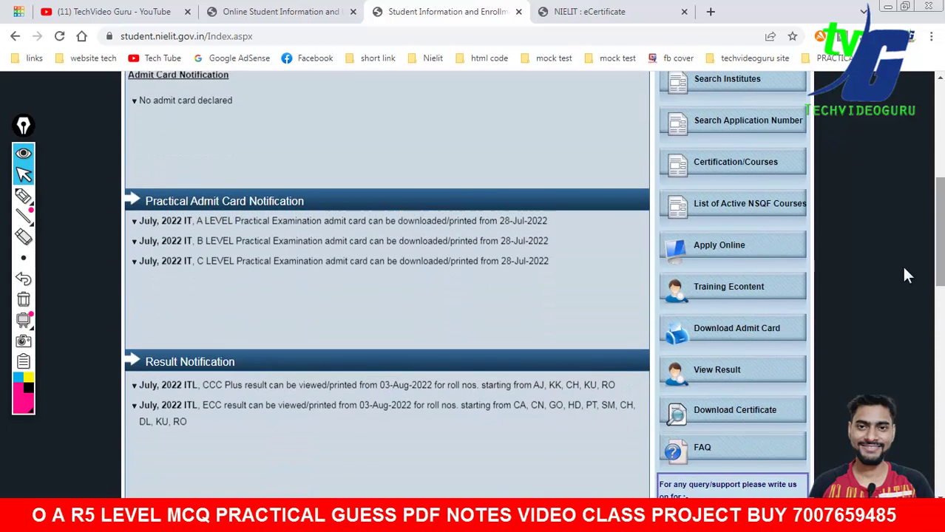
left_click(740, 417)
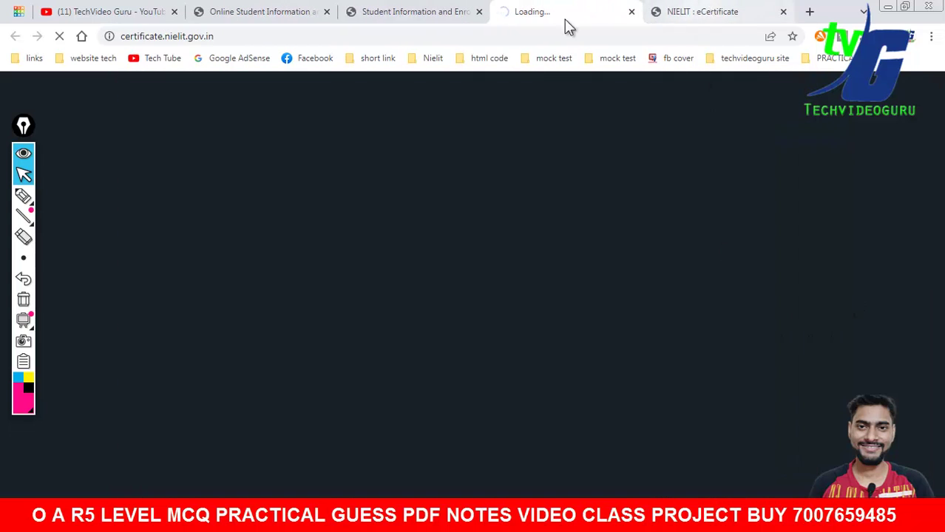
left_click(479, 11)
left_click(523, 14)
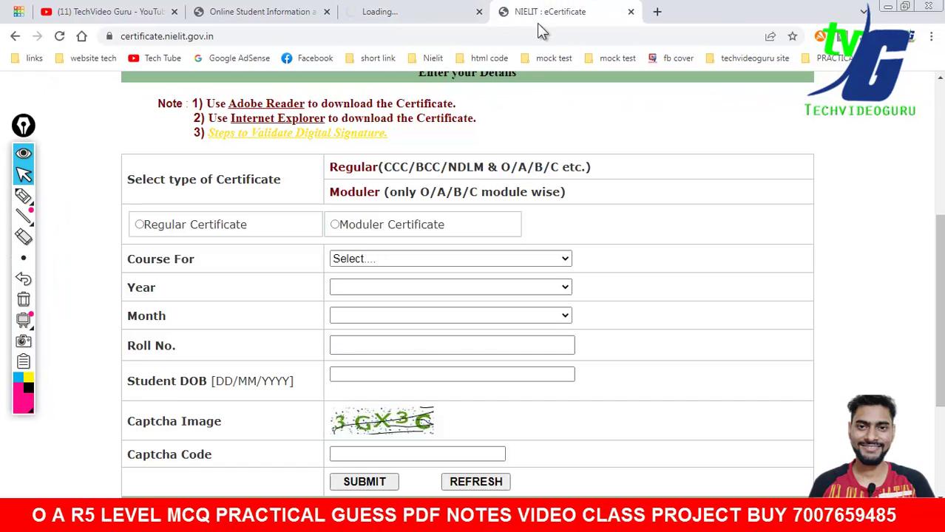
left_click(479, 12)
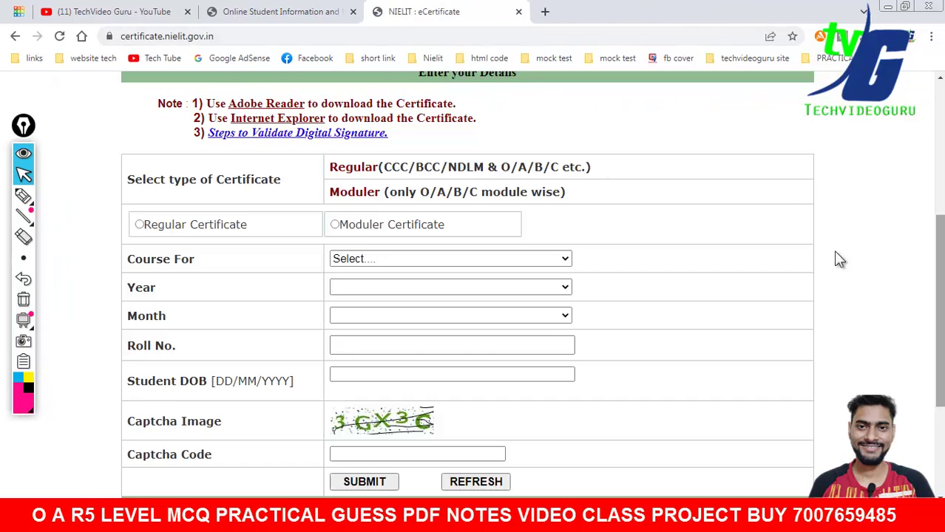
- Tick the Regular Certificate and Moduler Certificate options with the pen, and circle Regular Certificate
left_click(23, 196)
left_click_drag(253, 226, 288, 214)
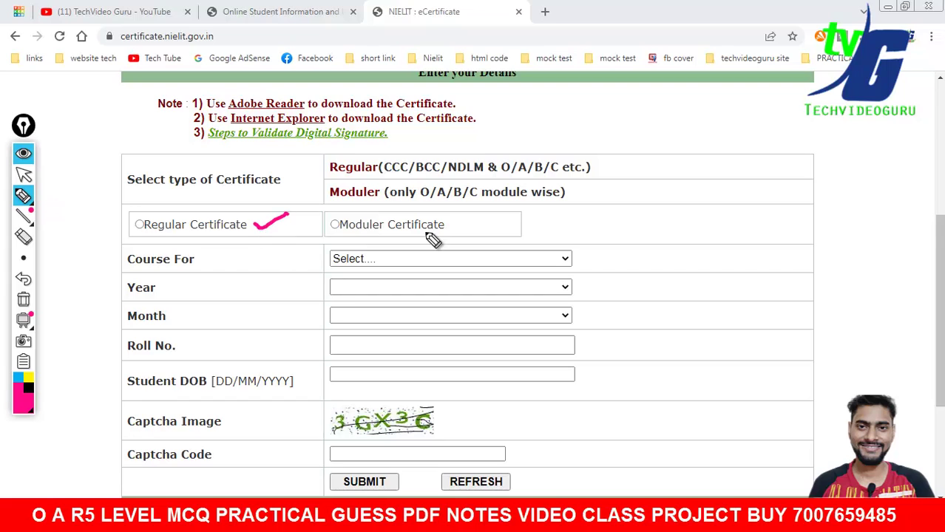
left_click_drag(465, 227, 516, 218)
mouse_move(222, 196)
left_mouse_down()
mouse_move(107, 218)
mouse_move(222, 198)
left_mouse_up()
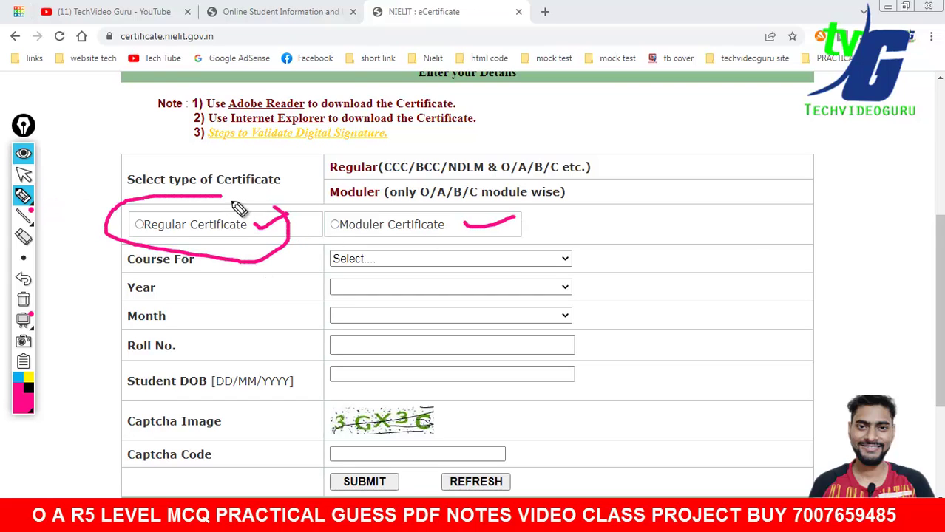
- Handwrite a circled "4" and a circled "5" beside the certificate form, each with a tick
left_click_drag(717, 226, 718, 271)
mouse_move(719, 223)
left_mouse_down()
mouse_move(746, 250)
mouse_move(762, 213)
mouse_move(877, 211)
left_mouse_up()
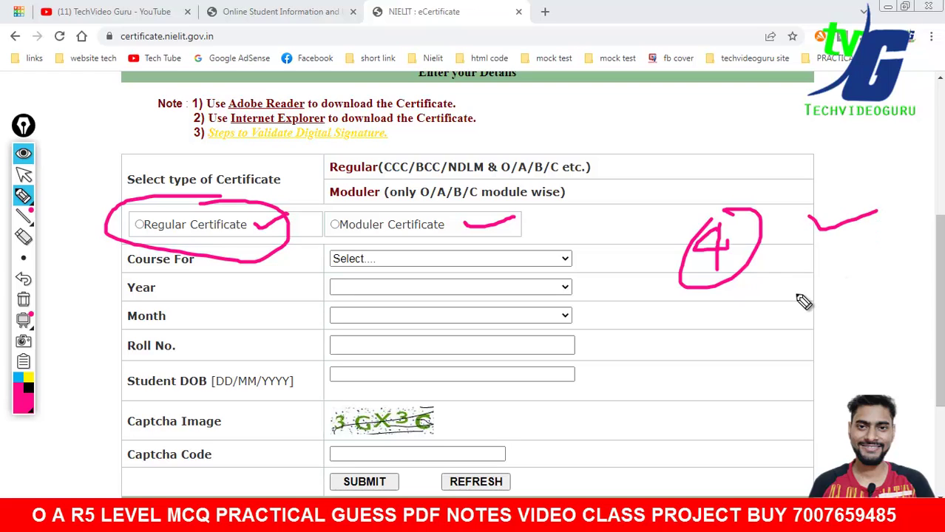
left_click_drag(730, 303, 721, 364)
left_click_drag(740, 321, 766, 318)
left_click_drag(835, 322, 891, 309)
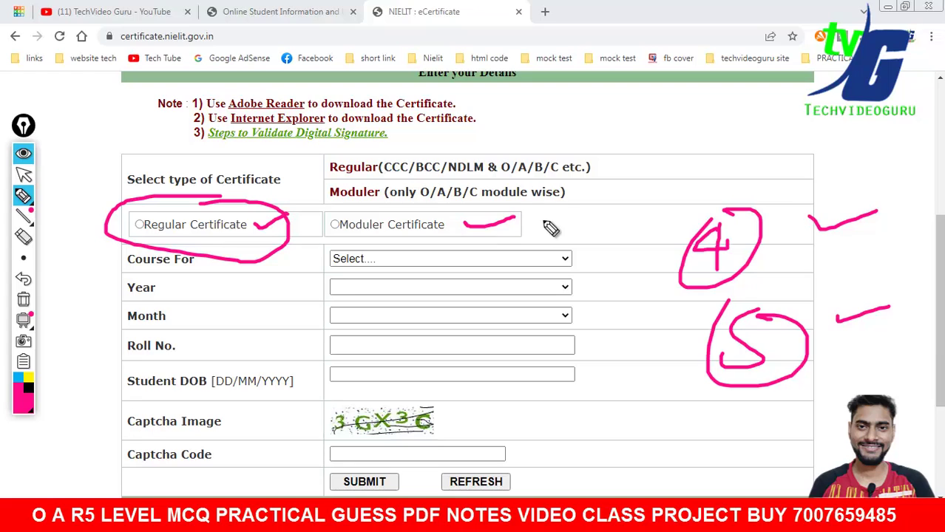
- Draw an arrow mark beside Moduler Certificate, and handwrite an underlined "150" above it
left_click_drag(529, 215, 564, 207)
mouse_move(602, 146)
left_mouse_down()
mouse_move(610, 172)
mouse_move(645, 165)
mouse_move(629, 172)
left_mouse_up()
left_click_drag(674, 145, 673, 147)
left_click_drag(610, 199, 723, 178)
- Handwrite and underline "M1, M2" above the form, and draw an arrow from it to the Moduler Certificate option
mouse_move(742, 145)
left_mouse_down()
mouse_move(741, 126)
mouse_move(789, 141)
mouse_move(808, 124)
left_mouse_up()
mouse_move(828, 126)
left_mouse_down()
mouse_move(839, 109)
mouse_move(896, 111)
left_mouse_up()
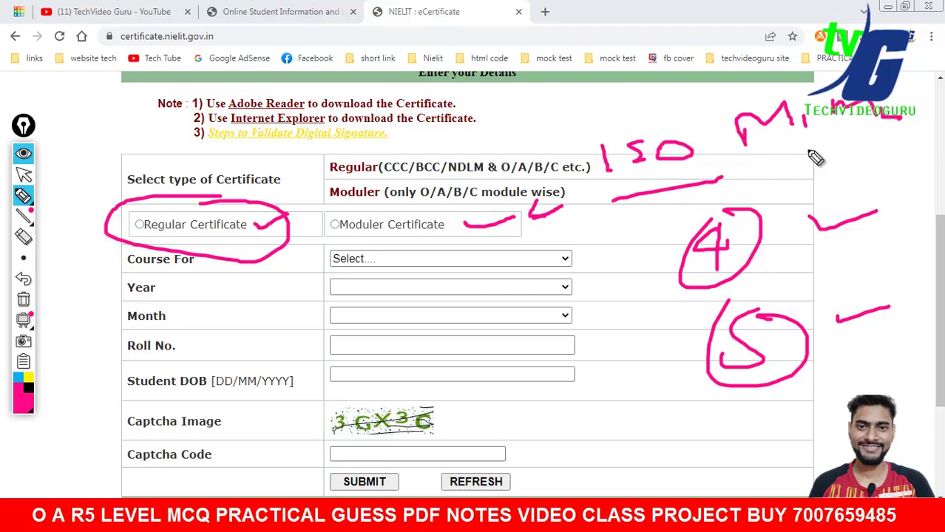
left_click_drag(773, 157, 893, 136)
mouse_move(799, 168)
left_mouse_down()
mouse_move(562, 250)
mouse_move(500, 239)
mouse_move(525, 244)
left_mouse_up()
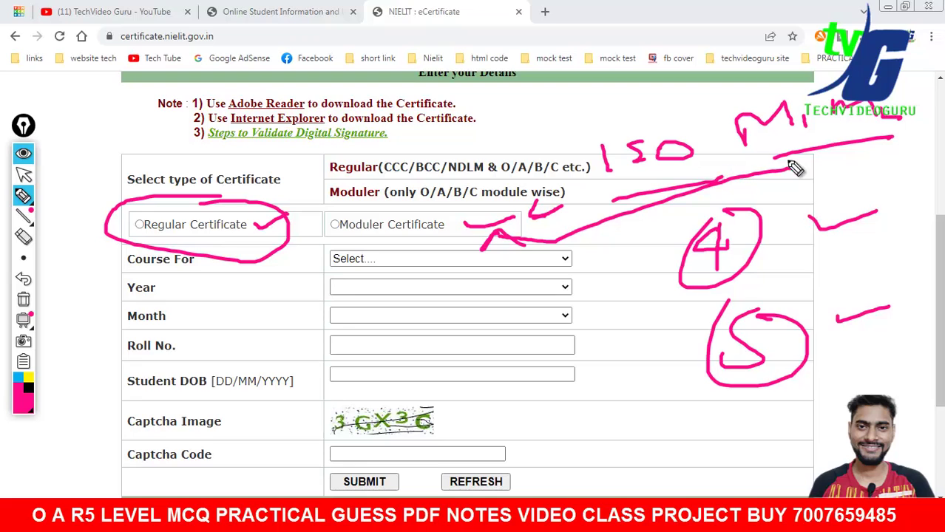
- Clear all annotations and select Regular Certificate as the certificate type
left_click(23, 299)
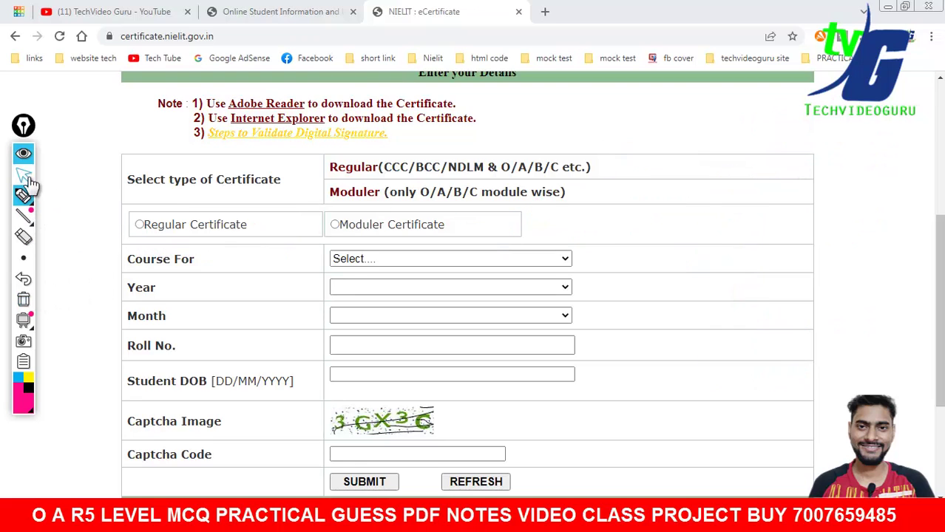
left_click(22, 174)
left_click(144, 230)
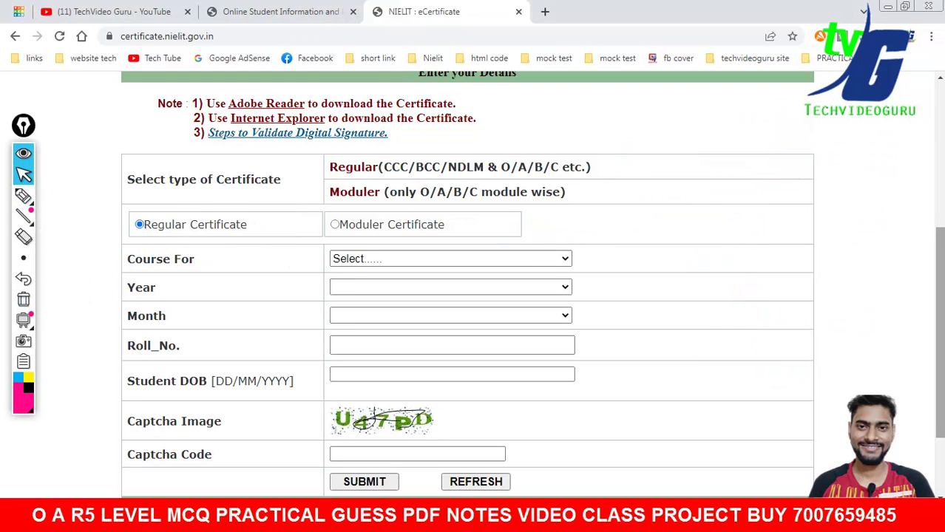
- Choose O Level as the course for the regular certificate
scroll(535, 241, "down", 1)
left_click(379, 167)
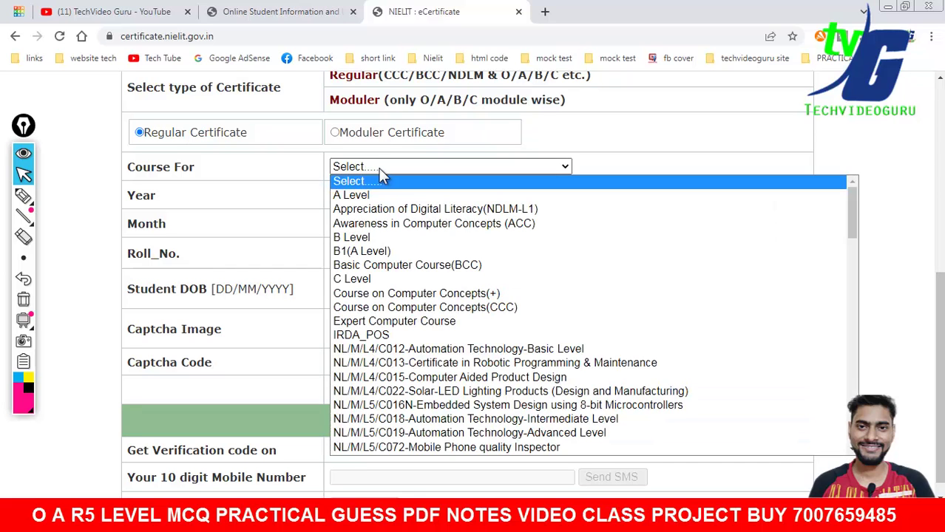
key("o")
key("Return")
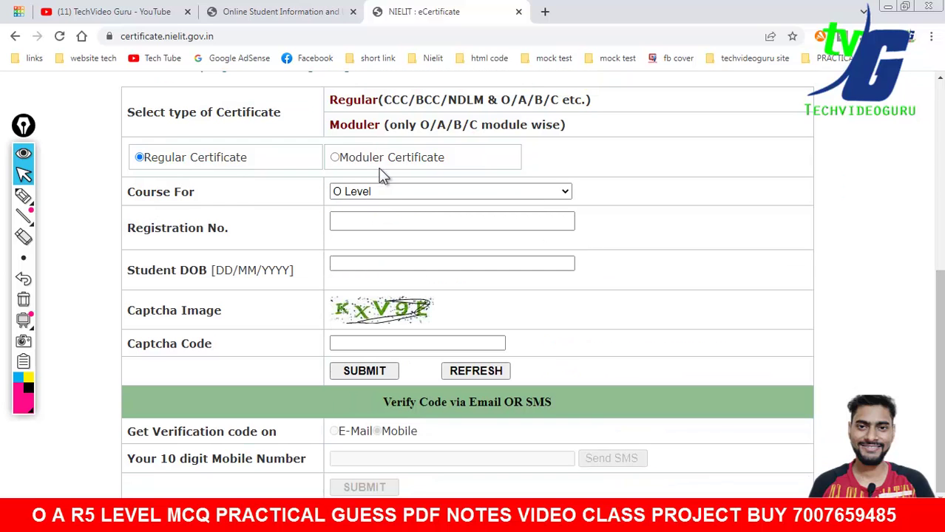
- Fill in the registration number, the student's date of birth and the captcha code
left_click(374, 213)
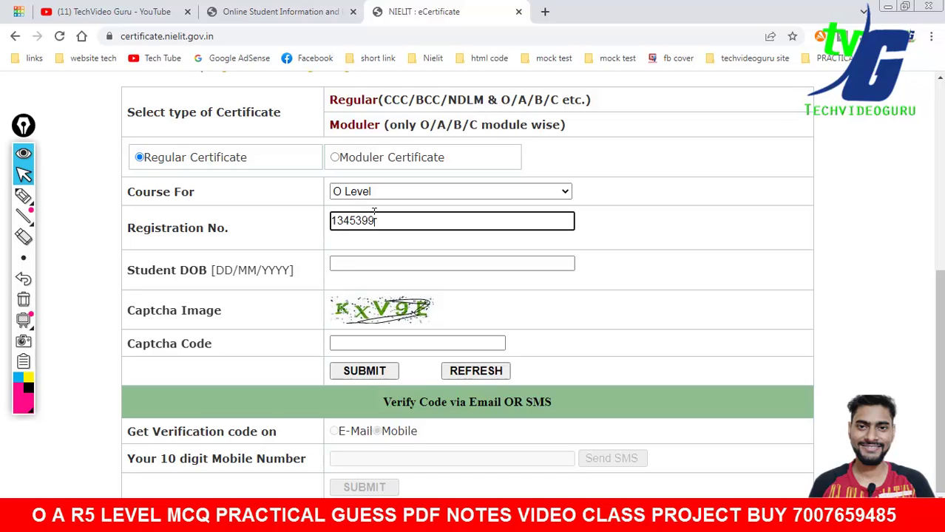
left_click(372, 265)
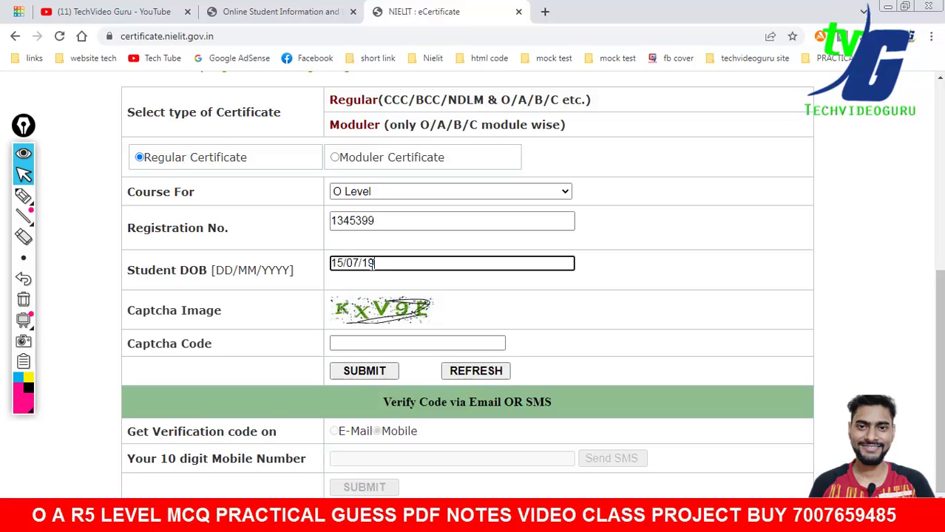
left_click(388, 340)
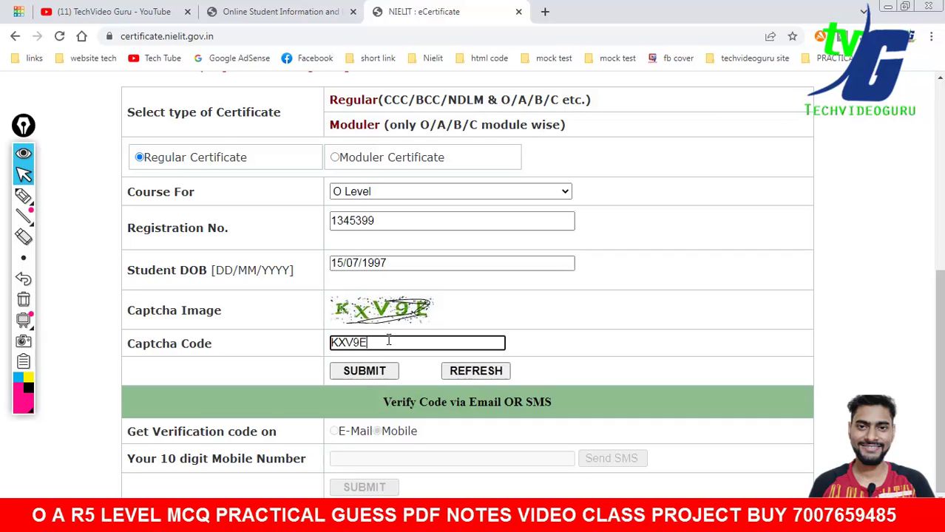
- Highlight the entered registration number, and underline and mark the [DD/MM/YYYY] format beside Student DOB with the pen
left_click(386, 221)
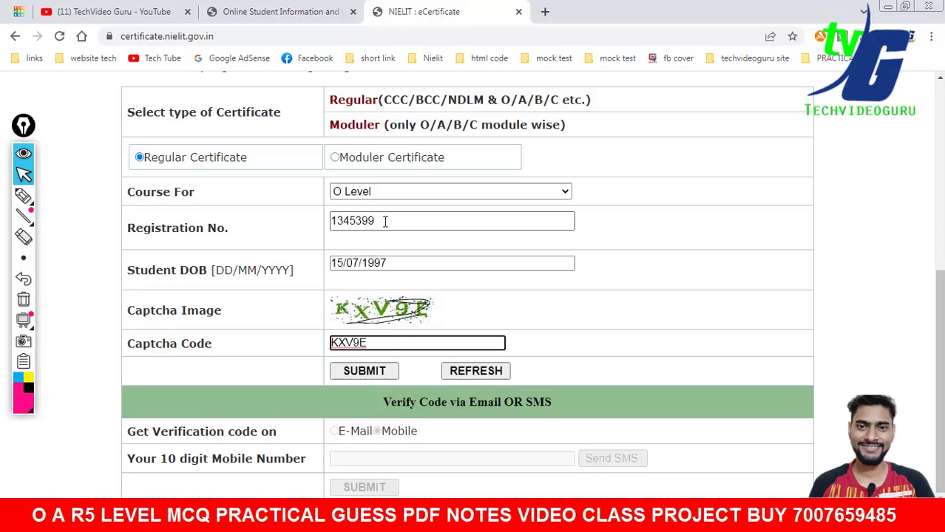
left_click_drag(386, 220, 344, 225)
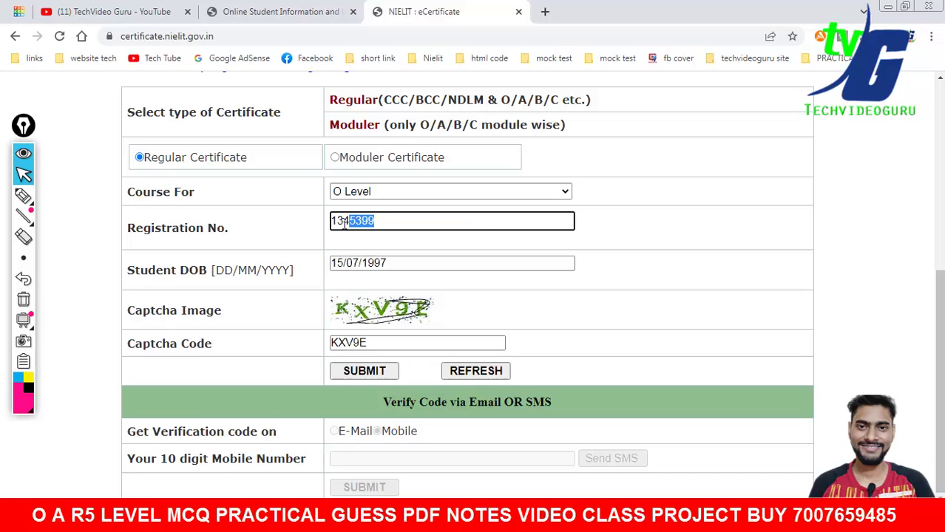
left_click(25, 198)
left_click(42, 205)
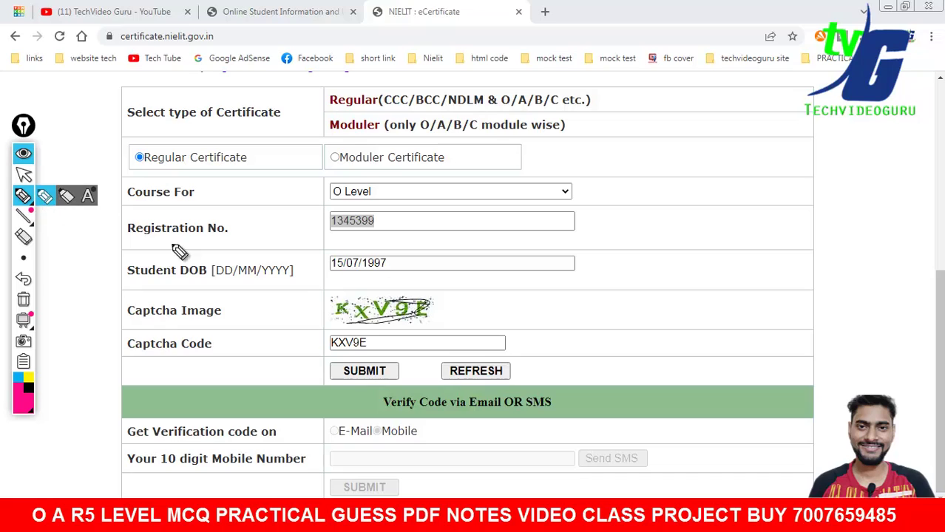
left_click_drag(211, 281, 291, 281)
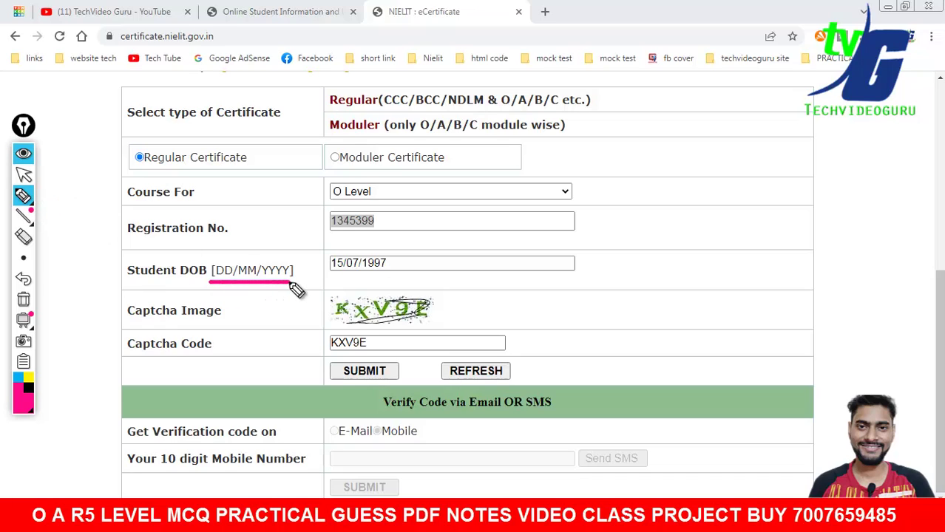
left_click_drag(231, 252, 235, 249)
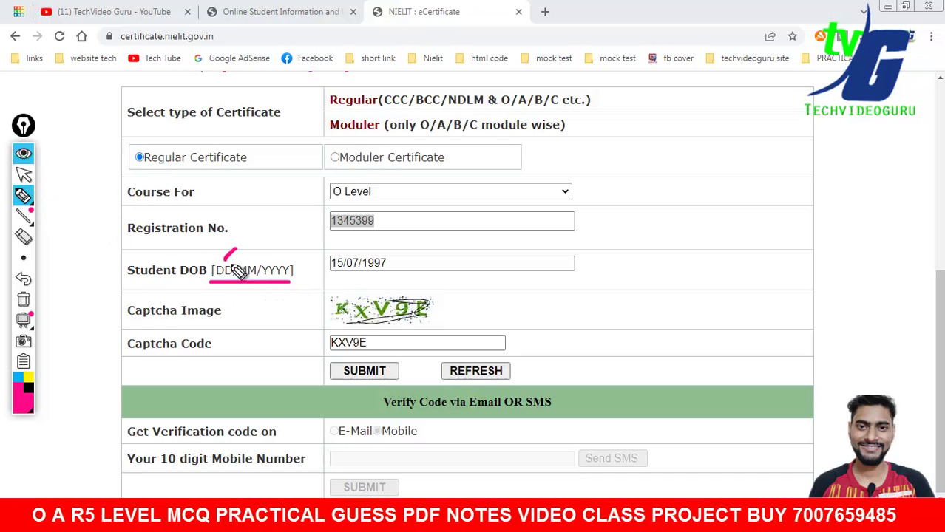
- Handwrite "0 1" beside the form, underline the day, month and year of the entered birth date, and clear all annotations
left_click_drag(698, 238, 698, 264)
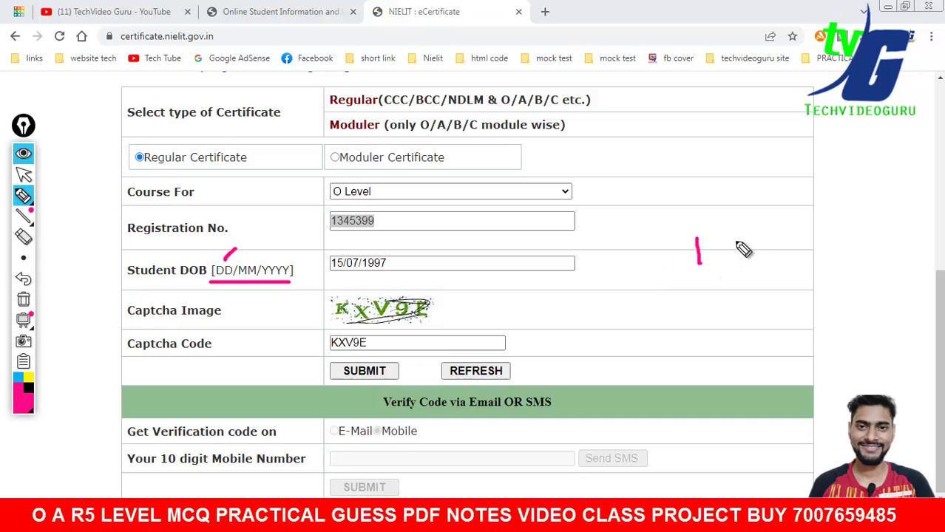
left_click_drag(656, 241, 657, 244)
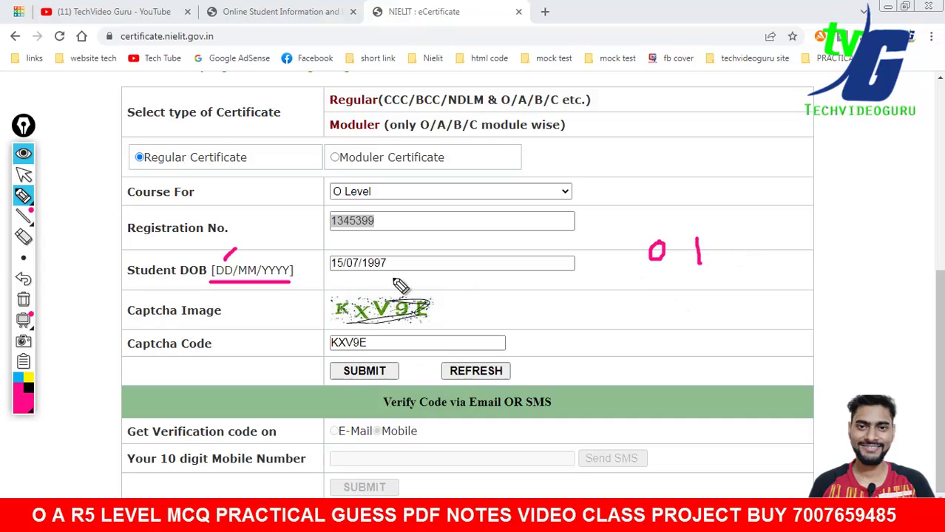
left_click_drag(329, 272, 343, 273)
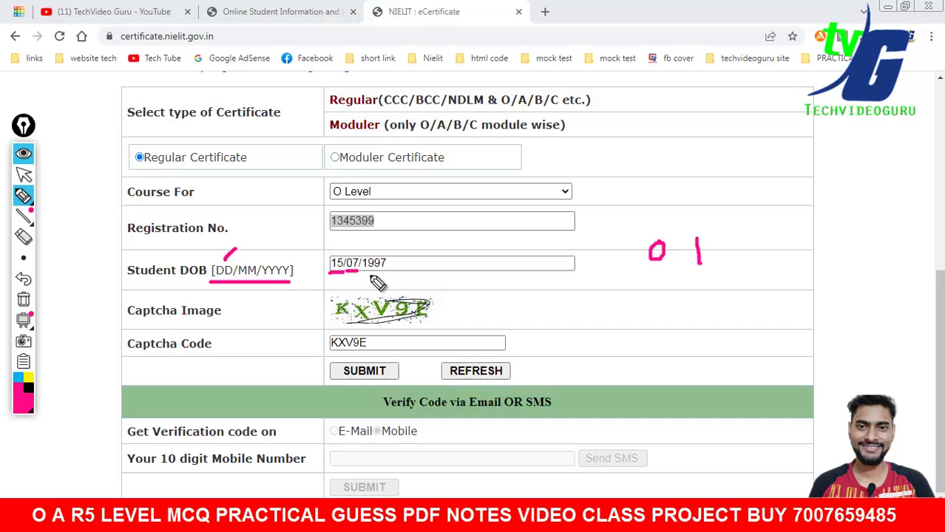
left_click_drag(369, 273, 394, 272)
left_click(23, 300)
left_click(23, 175)
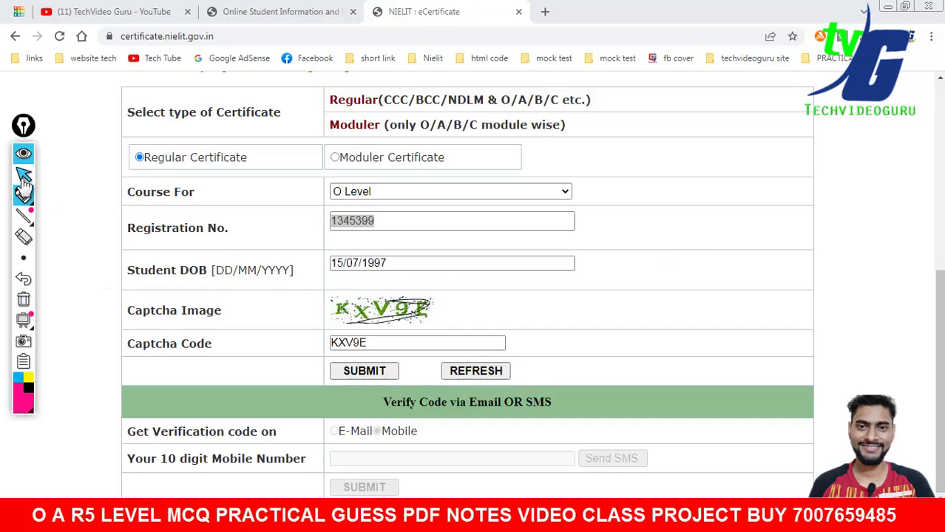
- Highlight the slash separator in the date format hint, and submit the certificate details form
double_click(235, 272)
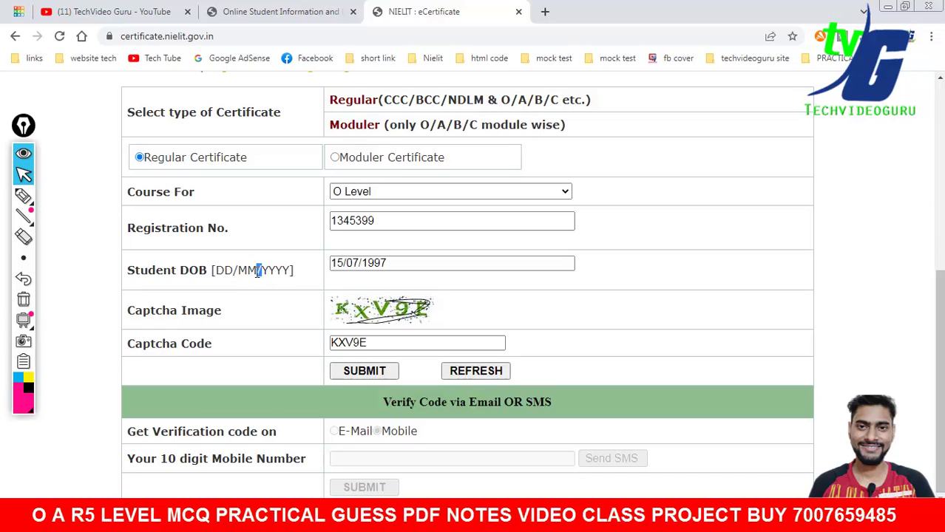
left_click(423, 263)
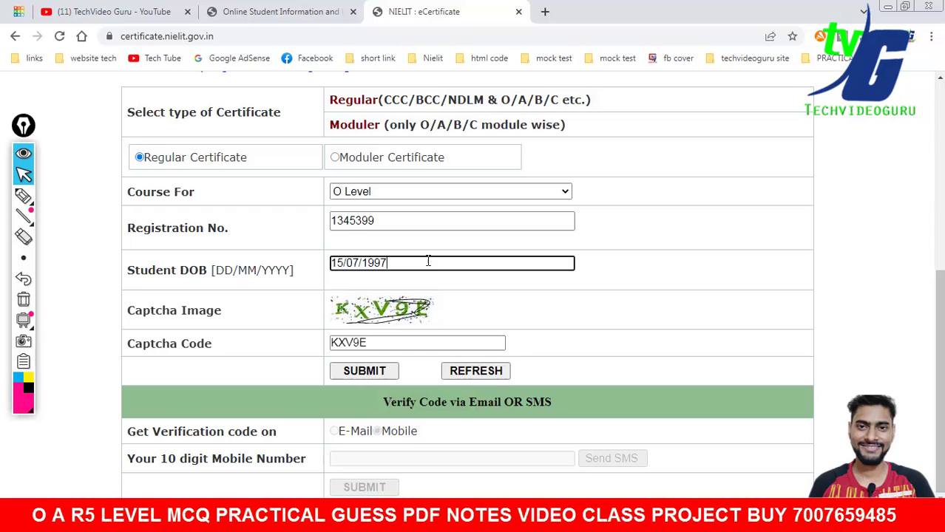
left_click(364, 371)
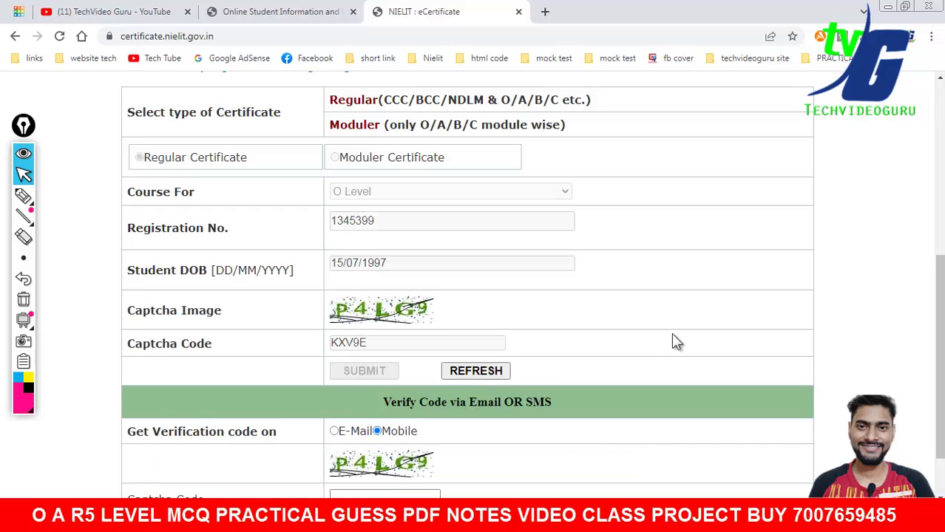
- Circle the Verify Code via Email OR SMS section and draw a large tick beside the submitted details, clearing the marks at the end
scroll(671, 333, "down", 1)
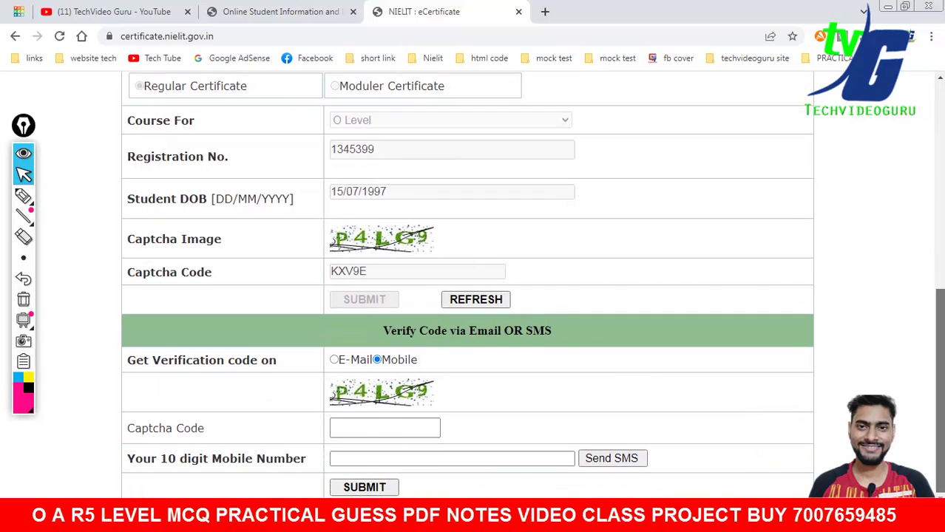
left_click(23, 196)
mouse_move(193, 355)
left_mouse_down()
mouse_move(97, 468)
mouse_move(702, 492)
mouse_move(163, 363)
mouse_move(140, 349)
left_mouse_up()
left_click_drag(568, 207, 756, 170)
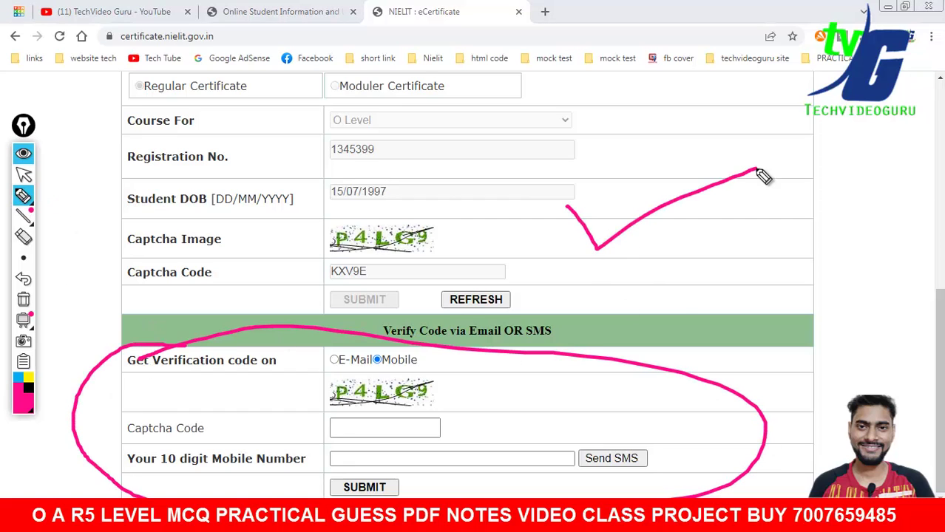
left_click_drag(649, 252, 679, 254)
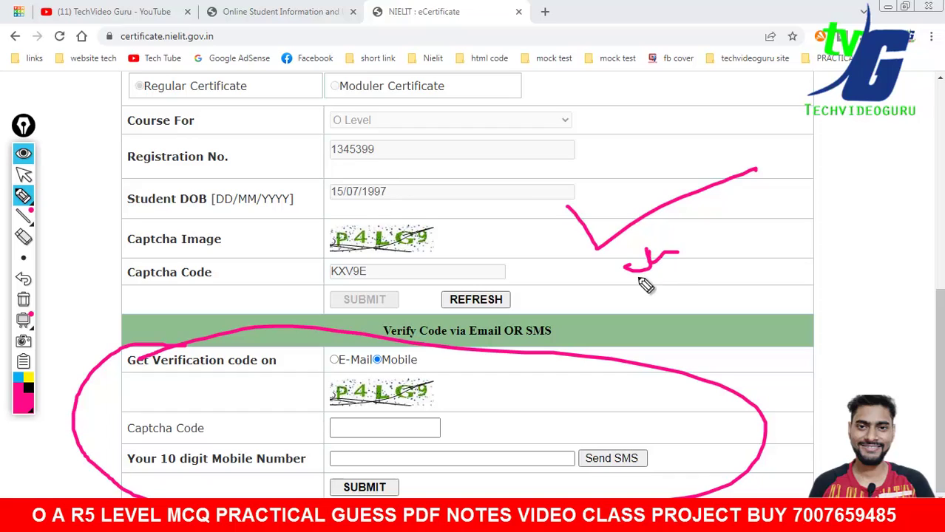
left_click(23, 300)
- Draw a boxed handwritten note across the certificate type rows and an underlined note starting with "up" beside the form, and clear both
mouse_move(302, 35)
left_mouse_down()
mouse_move(891, 151)
mouse_move(492, 70)
mouse_move(334, 64)
left_mouse_up()
mouse_move(418, 97)
left_mouse_down()
mouse_move(428, 126)
mouse_move(413, 121)
mouse_move(555, 99)
mouse_move(666, 114)
left_mouse_up()
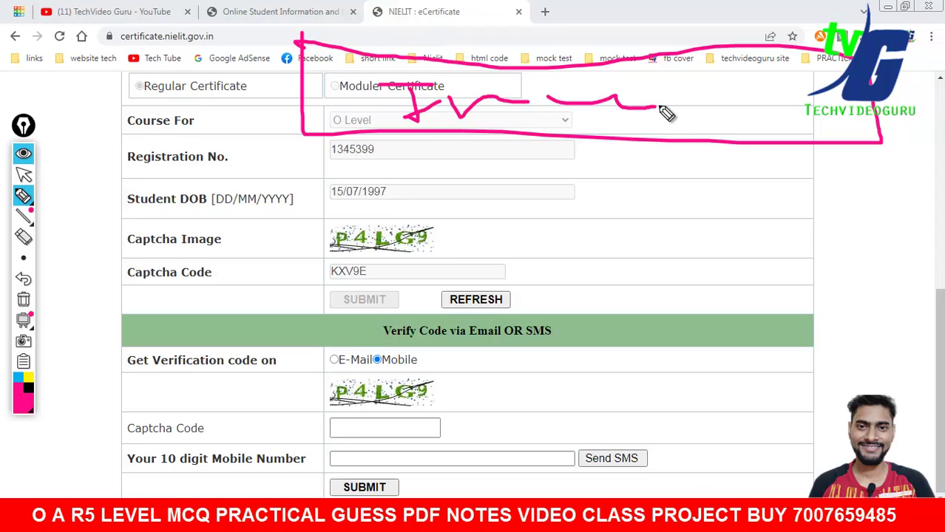
mouse_move(638, 190)
left_mouse_down()
mouse_move(669, 191)
mouse_move(692, 208)
left_mouse_up()
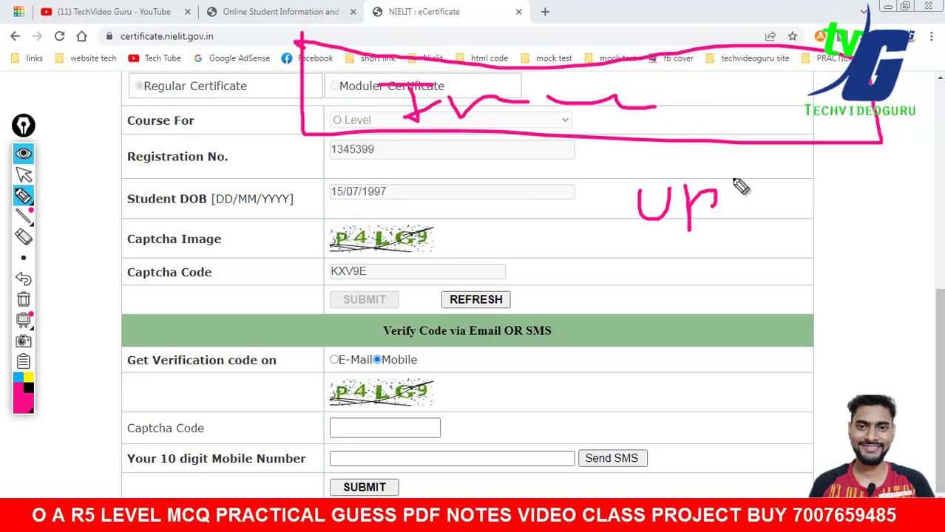
mouse_move(735, 180)
left_mouse_down()
mouse_move(776, 203)
mouse_move(819, 199)
mouse_move(736, 289)
mouse_move(782, 281)
mouse_move(802, 296)
left_mouse_up()
left_click_drag(614, 373, 834, 323)
left_click(23, 299)
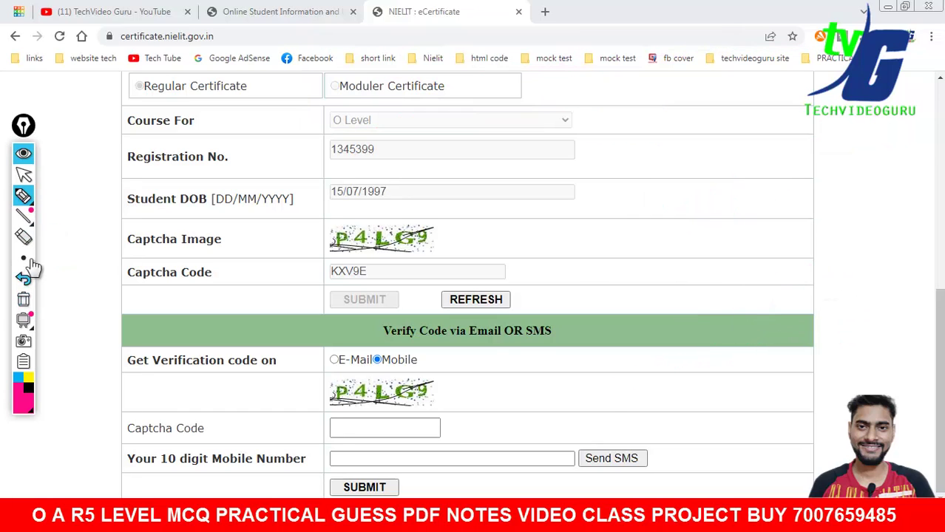
- Enter the captcha code, mobile number and OTP verification code, and submit them to open the candidate grade details
left_click(24, 174)
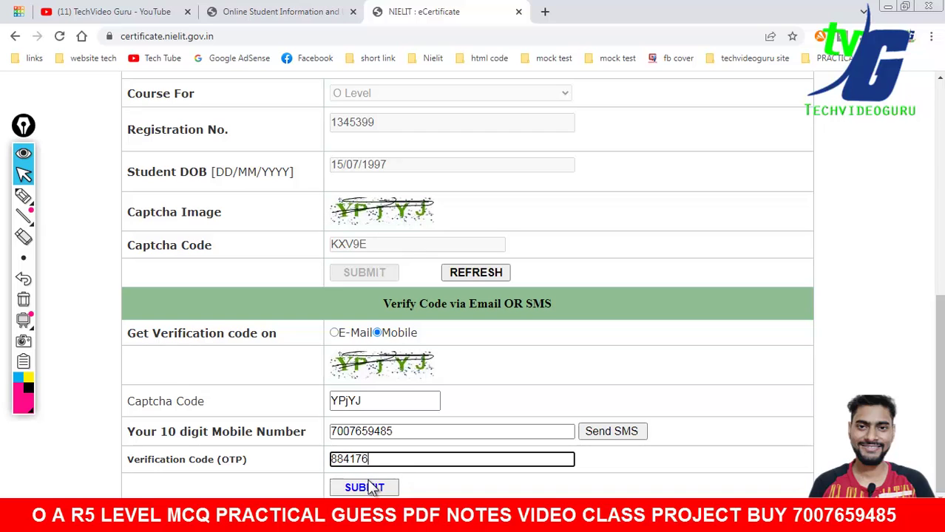
left_click(371, 488)
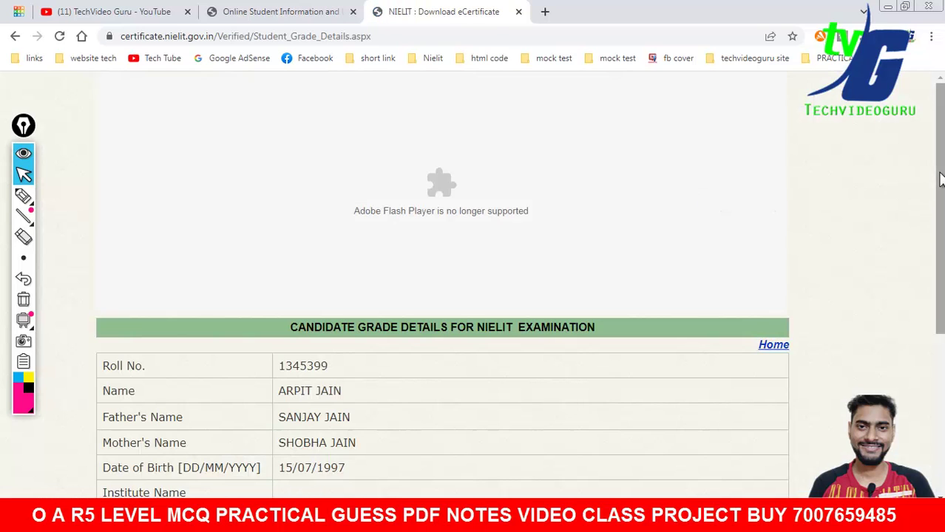
left_click_drag(940, 180, 941, 324)
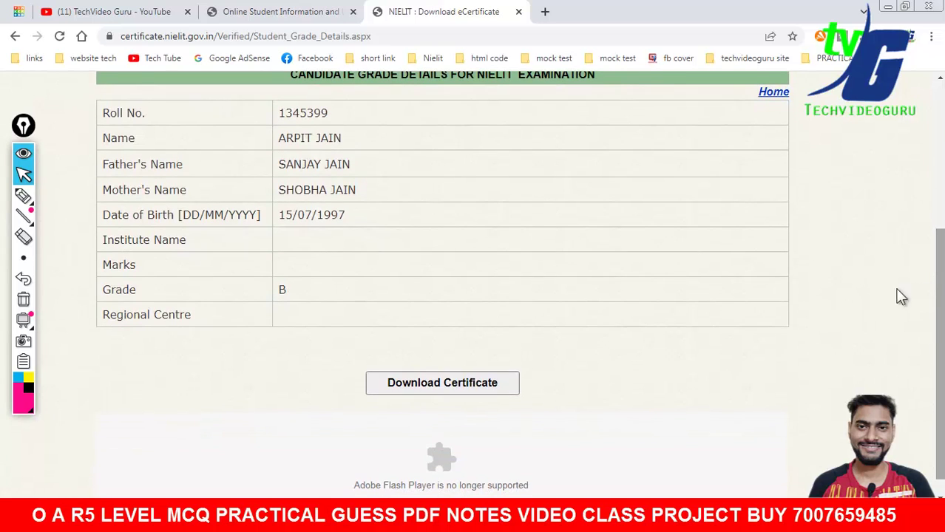
- Handwrite an underlined "OTP" and an underlined "mobile" with a plus sign over the grade details, and clear the annotations
left_click(23, 195)
mouse_move(419, 222)
left_mouse_down()
mouse_move(447, 262)
mouse_move(419, 221)
left_mouse_up()
mouse_move(498, 216)
left_mouse_down()
mouse_move(569, 195)
mouse_move(545, 213)
mouse_move(545, 253)
left_mouse_up()
mouse_move(611, 201)
left_mouse_down()
mouse_move(609, 239)
mouse_move(612, 211)
left_mouse_up()
left_click_drag(411, 287, 660, 222)
mouse_move(606, 281)
left_mouse_down()
mouse_move(607, 300)
mouse_move(717, 281)
mouse_move(744, 262)
mouse_move(763, 288)
mouse_move(800, 281)
left_mouse_up()
left_click_drag(596, 358, 828, 308)
mouse_move(707, 370)
left_mouse_down()
mouse_move(706, 399)
mouse_move(768, 367)
left_mouse_up()
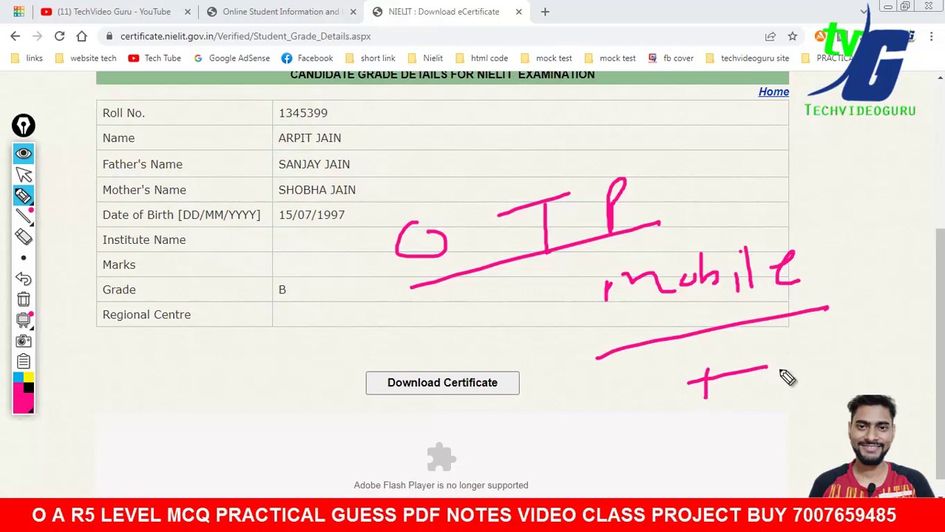
left_click(23, 299)
left_click(24, 175)
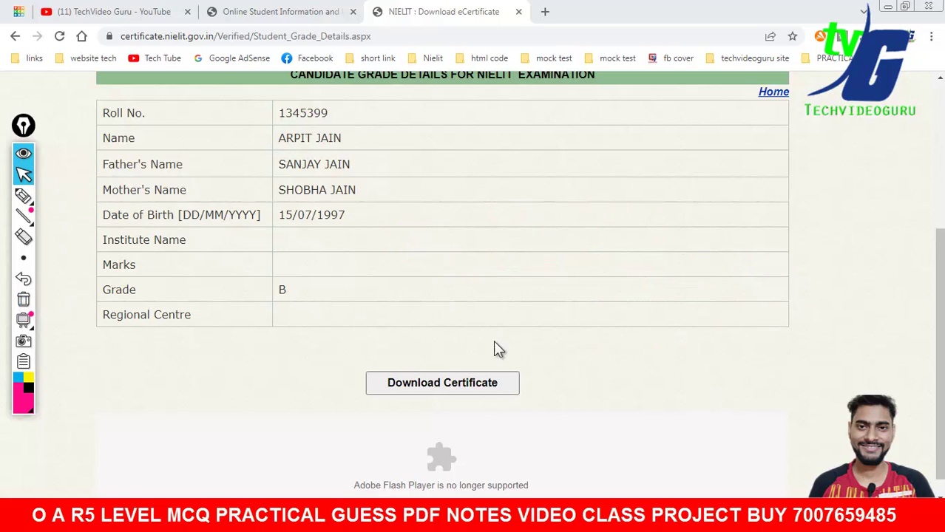
- Download the certificate, show the file in its folder, and open the signed certificate PDF in Adobe Reader
left_click(454, 383)
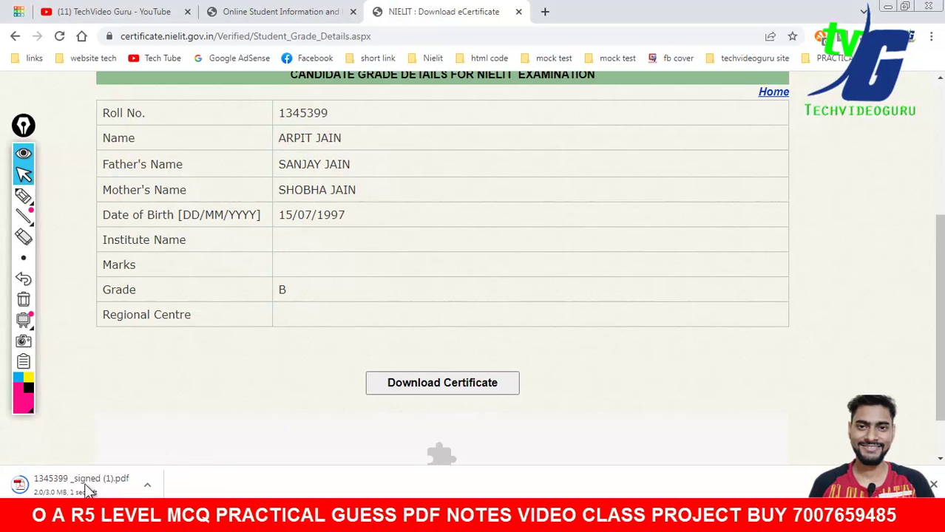
left_click(147, 486)
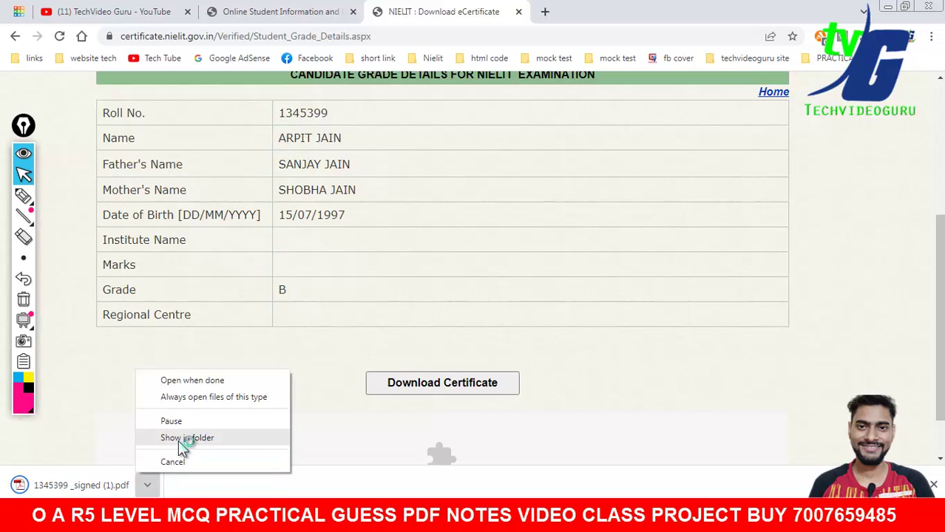
left_click(186, 437)
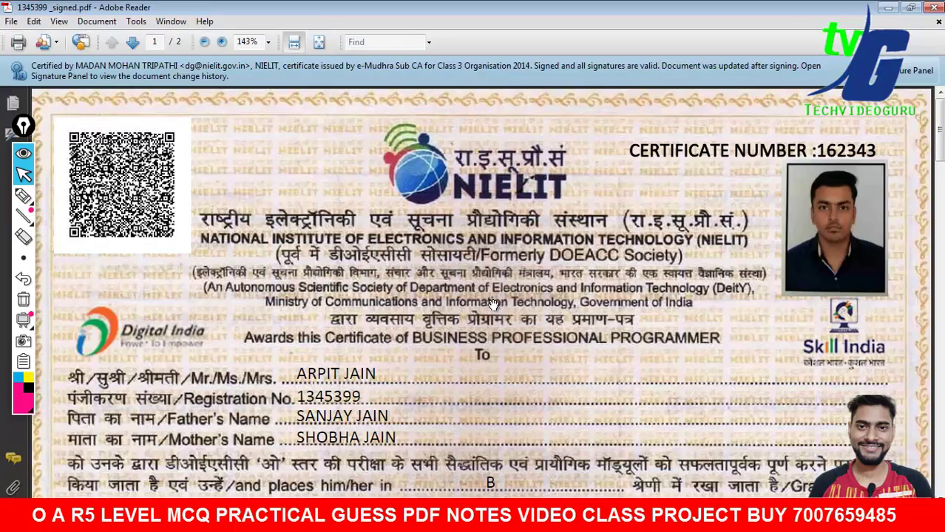
- Circle the Controller of Examination and Director General digital signatures on the certificate's grade page, and clear the circles
scroll(473, 295, "down", 20)
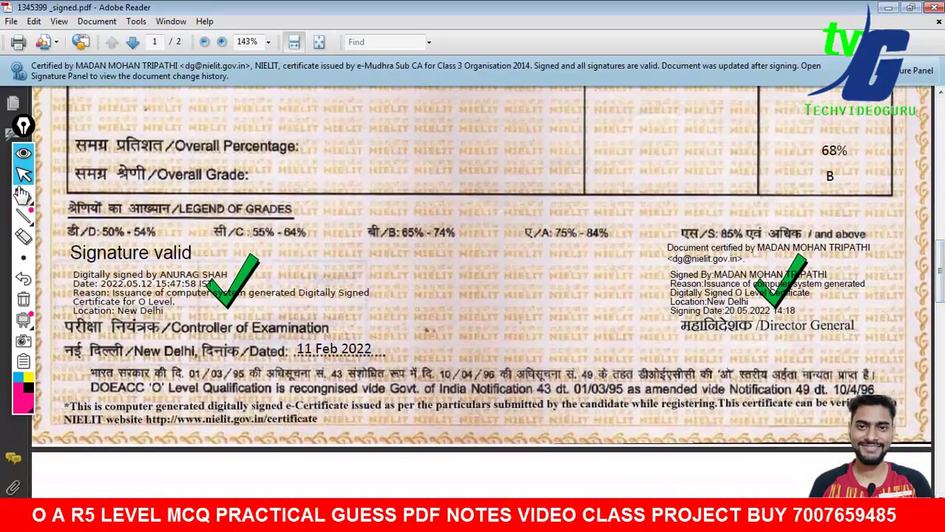
left_click(23, 196)
left_click_drag(327, 230, 249, 219)
mouse_move(184, 230)
left_mouse_down()
mouse_move(74, 323)
mouse_move(320, 248)
left_mouse_up()
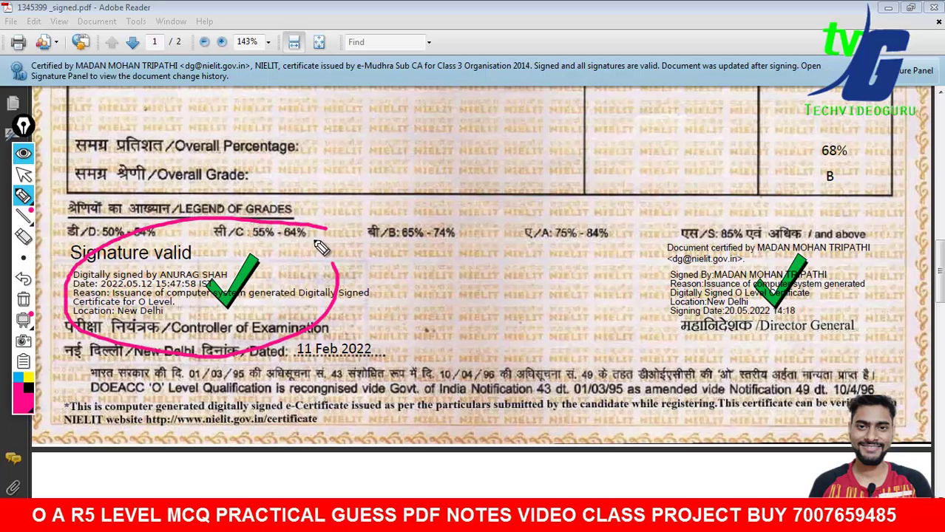
mouse_move(736, 221)
left_mouse_down()
mouse_move(836, 374)
mouse_move(714, 241)
left_mouse_up()
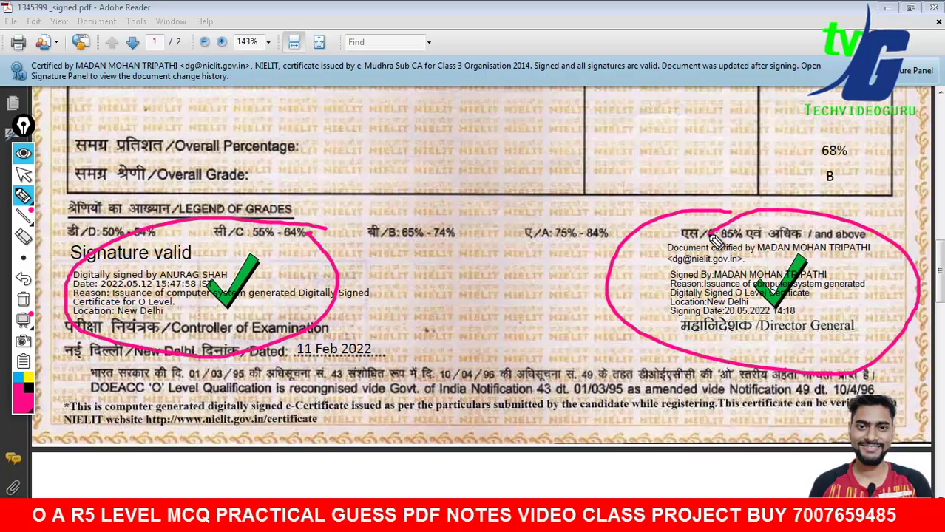
left_click(22, 299)
left_click(30, 180)
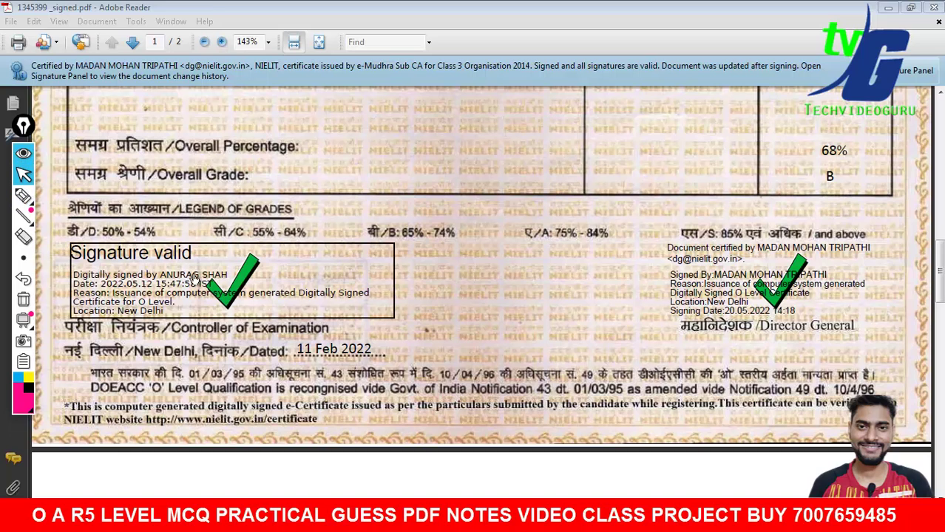
- Validate the Controller of Examination signature, view the trust settings of its signer's certificate, and revalidate it from the signature properties
right_click(197, 276)
left_click(216, 285)
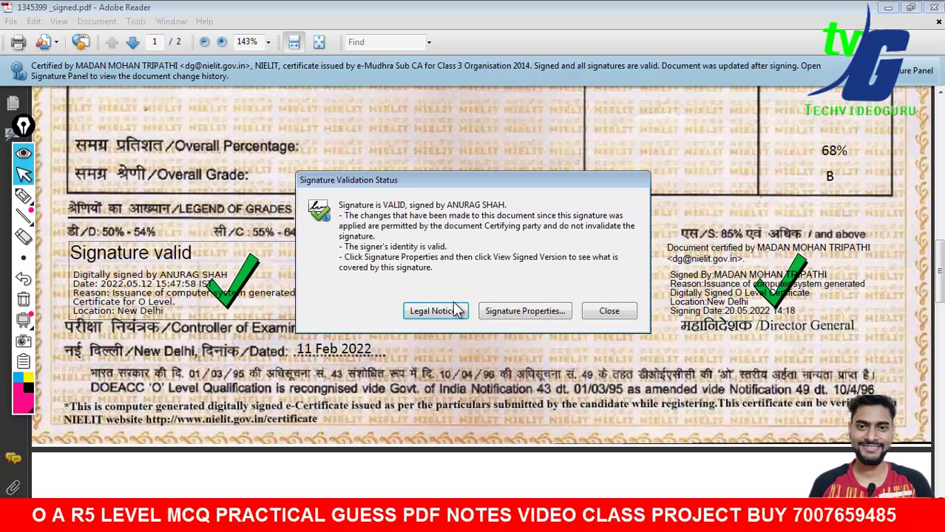
left_click(532, 315)
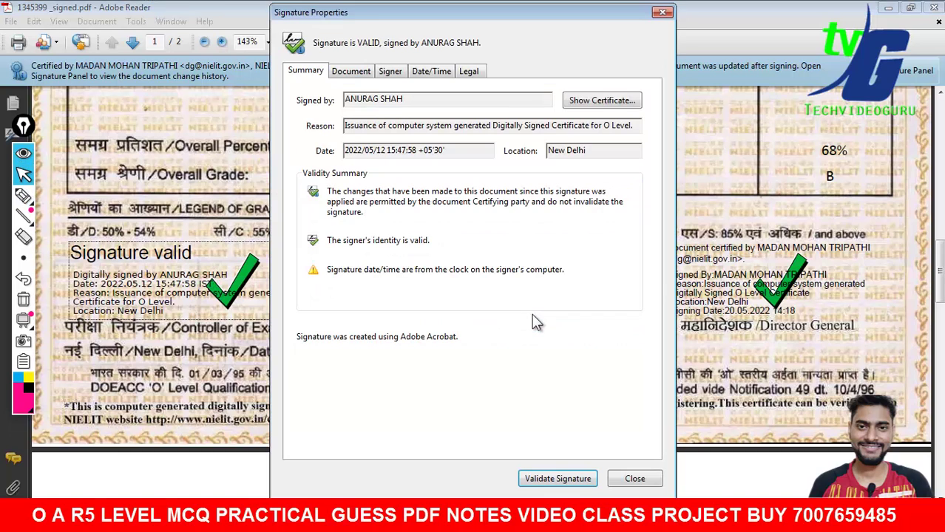
left_click(590, 104)
left_click(535, 91)
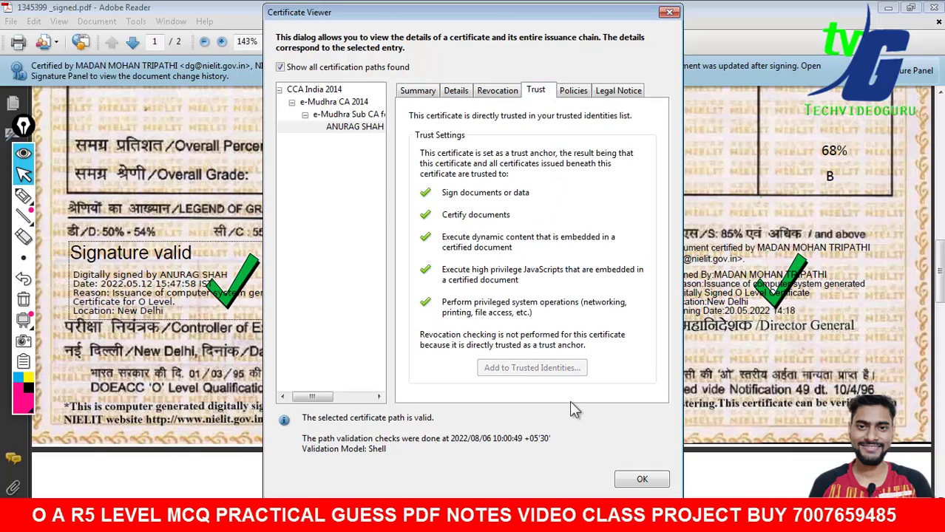
left_click(633, 480)
left_click(562, 478)
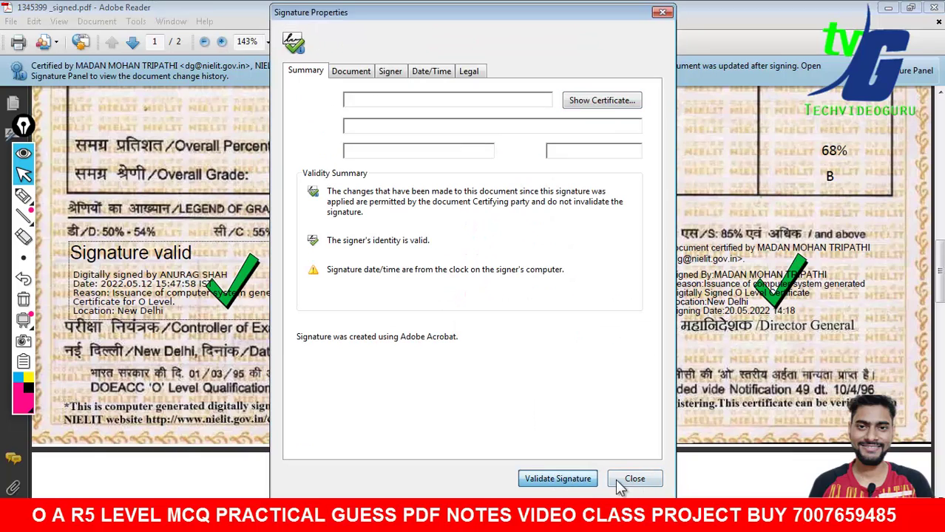
left_click(628, 479)
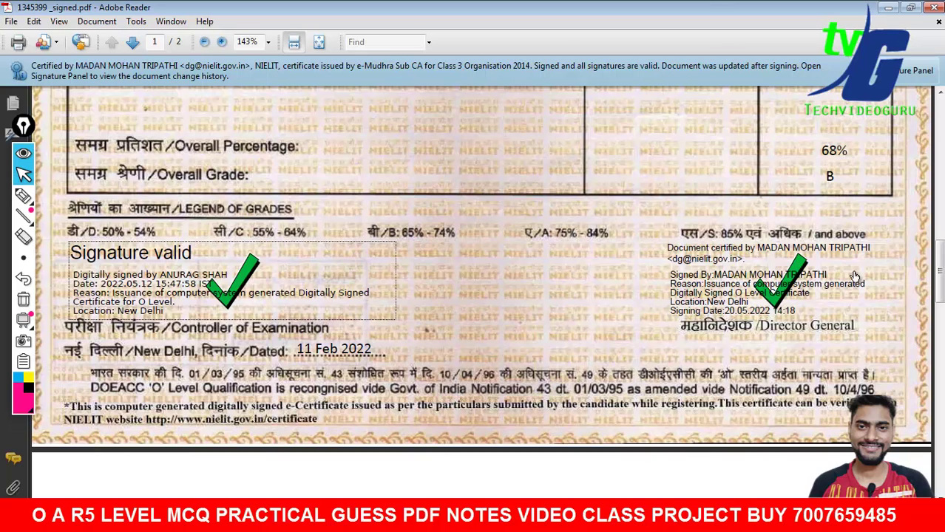
- Search the computer's installed programs for FOXIT and close the search
scroll(450, 169, "up", 5)
key("super")
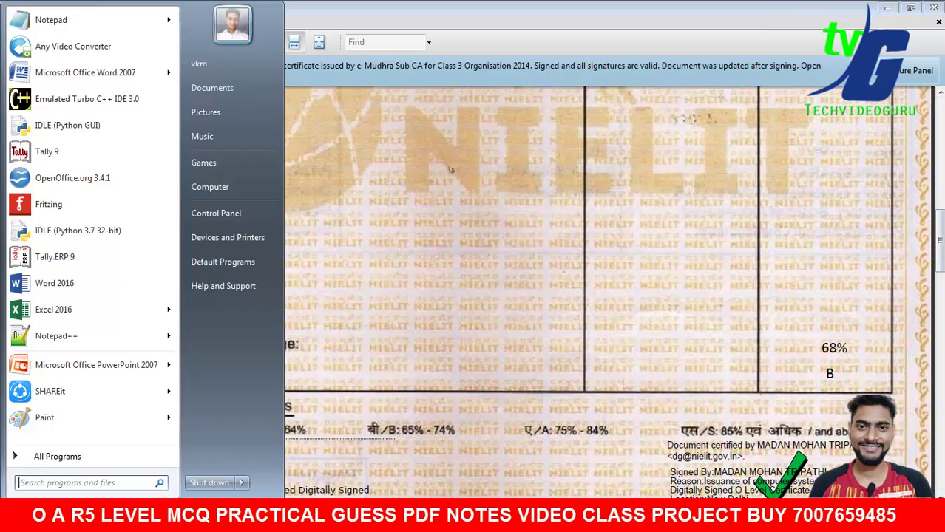
type("F")
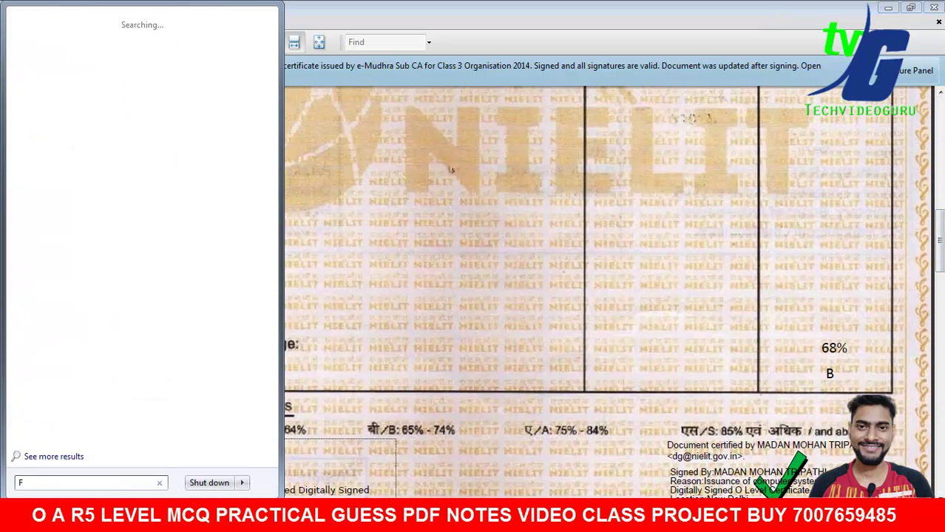
type("OXIT")
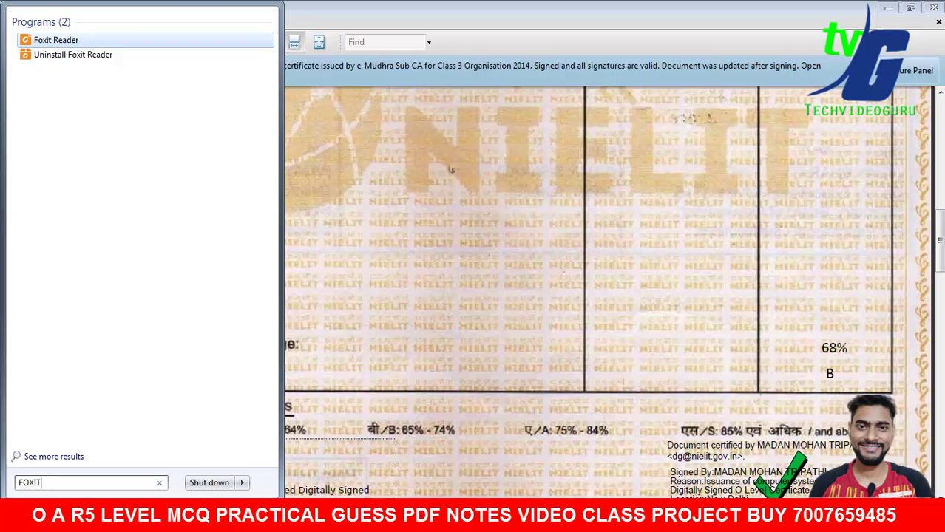
left_click(601, 277)
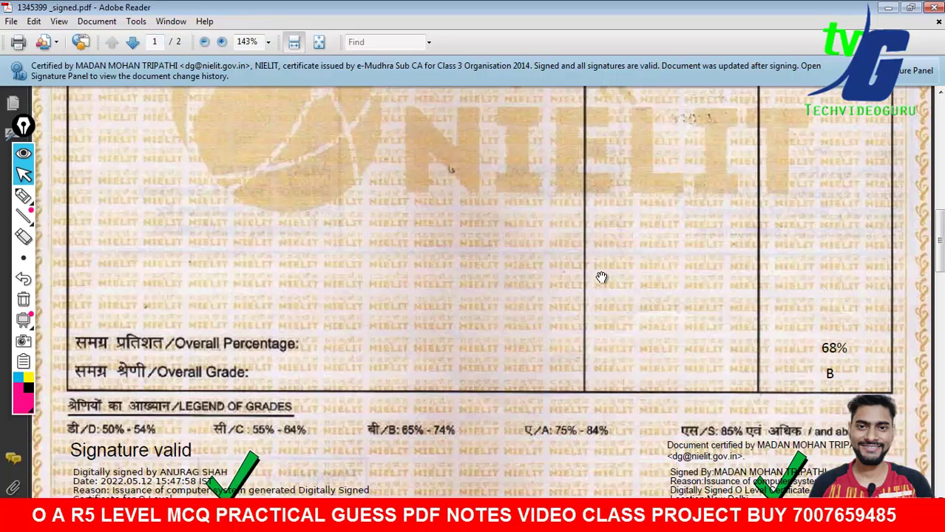
- At 100% zoom, circle the four subject grades and the practical grade, strike through the Project 1 row, and underline PRACTICAL
left_click(317, 46)
left_click(222, 43)
left_click(221, 43)
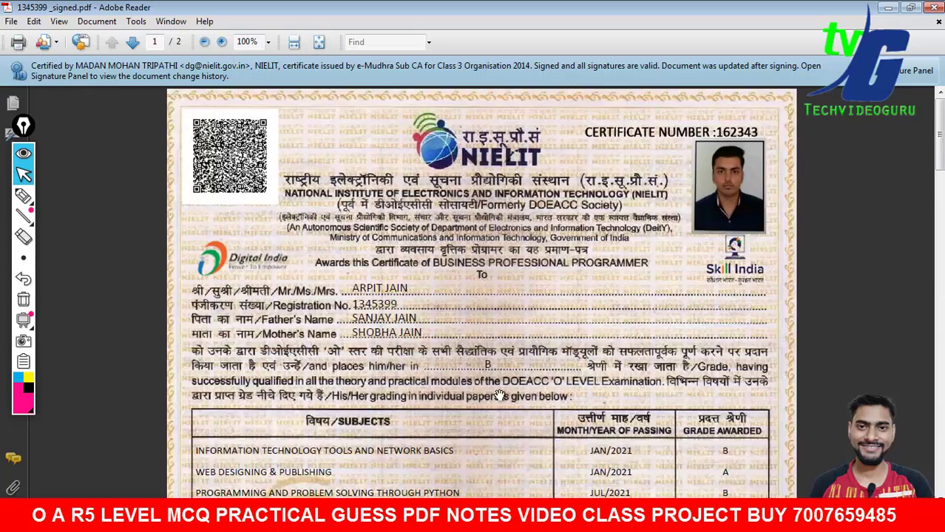
scroll(436, 222, "down", 5)
scroll(426, 222, "down", 3)
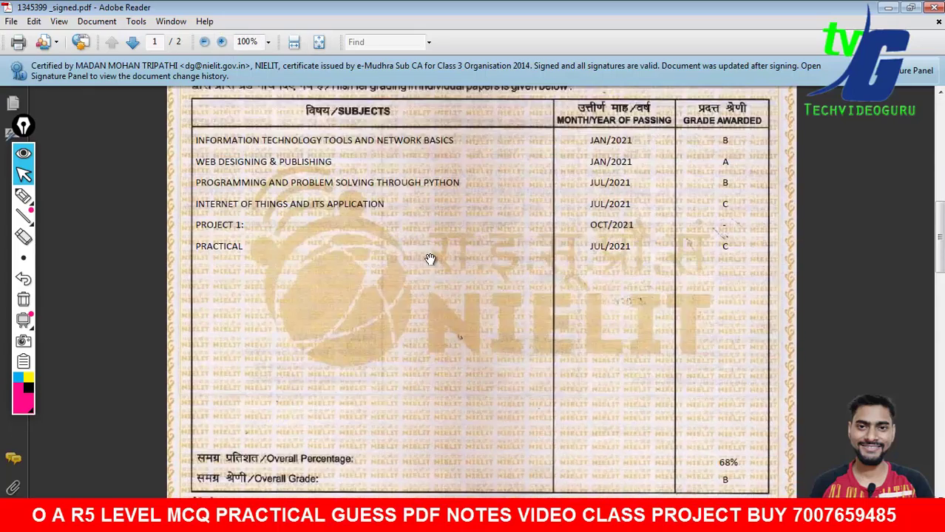
left_click(23, 195)
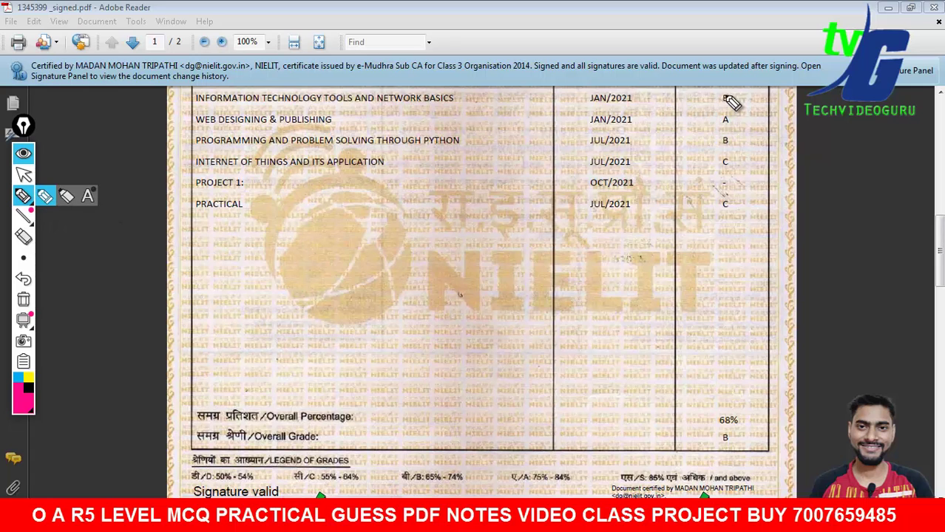
mouse_move(732, 99)
left_mouse_down()
mouse_move(749, 110)
mouse_move(706, 112)
mouse_move(743, 111)
mouse_move(719, 143)
mouse_move(725, 170)
left_mouse_up()
left_click_drag(247, 184, 740, 189)
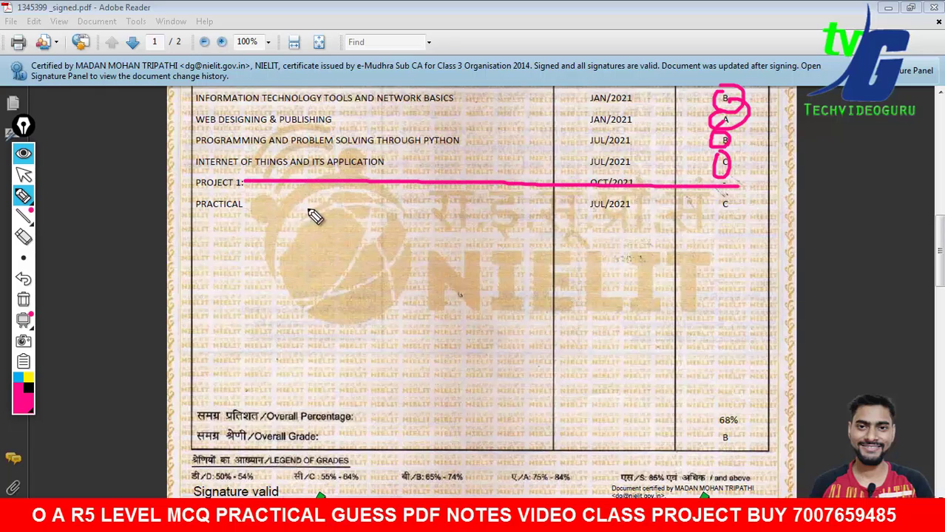
left_click_drag(191, 220, 232, 220)
mouse_move(706, 223)
left_mouse_down()
mouse_move(715, 186)
mouse_move(712, 223)
left_mouse_up()
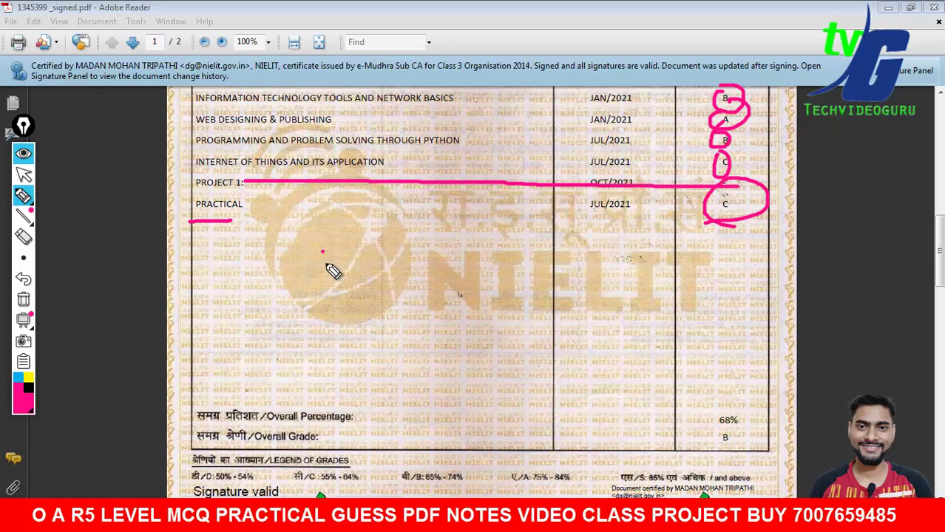
- Handwrite "Viv", circle the practical grade and the overall percentage and grade, add a ticked underline, and clear the annotations
mouse_move(322, 252)
left_mouse_down()
mouse_move(343, 233)
mouse_move(361, 263)
mouse_move(393, 227)
left_mouse_up()
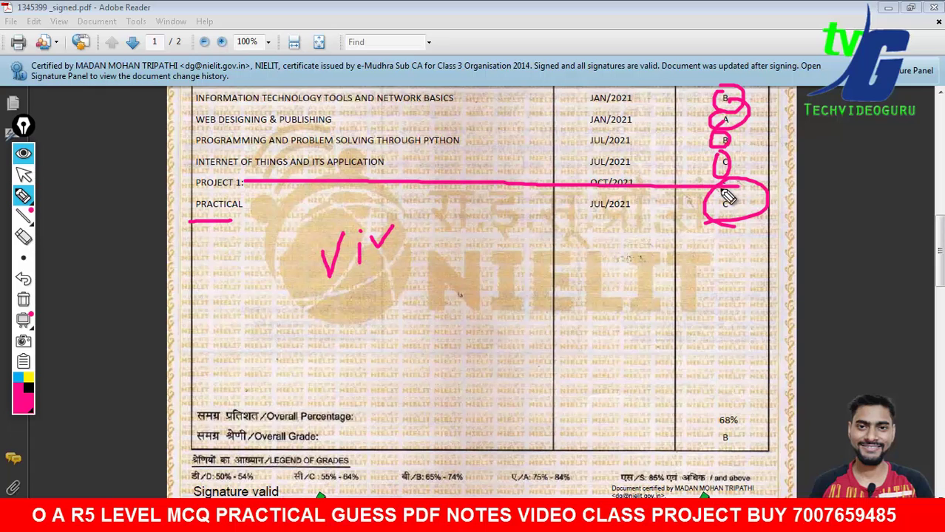
mouse_move(728, 195)
left_mouse_down()
mouse_move(713, 232)
mouse_move(732, 201)
left_mouse_up()
left_click_drag(730, 383, 723, 468)
mouse_move(527, 325)
left_mouse_down()
mouse_move(562, 352)
mouse_move(545, 362)
left_mouse_up()
left_click(647, 294)
mouse_move(624, 290)
left_mouse_down()
mouse_move(617, 336)
mouse_move(648, 316)
left_mouse_up()
mouse_move(673, 283)
left_mouse_down()
mouse_move(671, 322)
mouse_move(678, 310)
left_mouse_up()
left_click(730, 327)
mouse_move(505, 418)
left_mouse_down()
mouse_move(825, 314)
mouse_move(893, 263)
left_mouse_up()
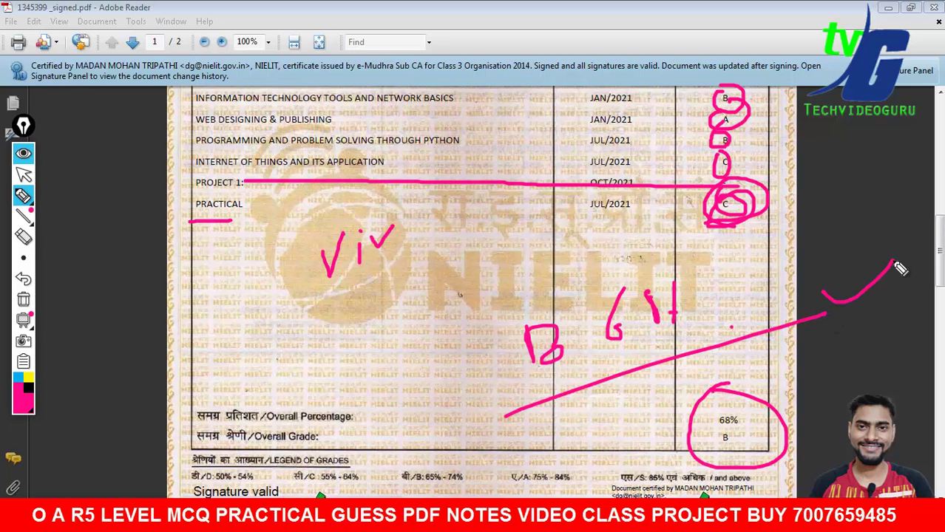
left_click(23, 300)
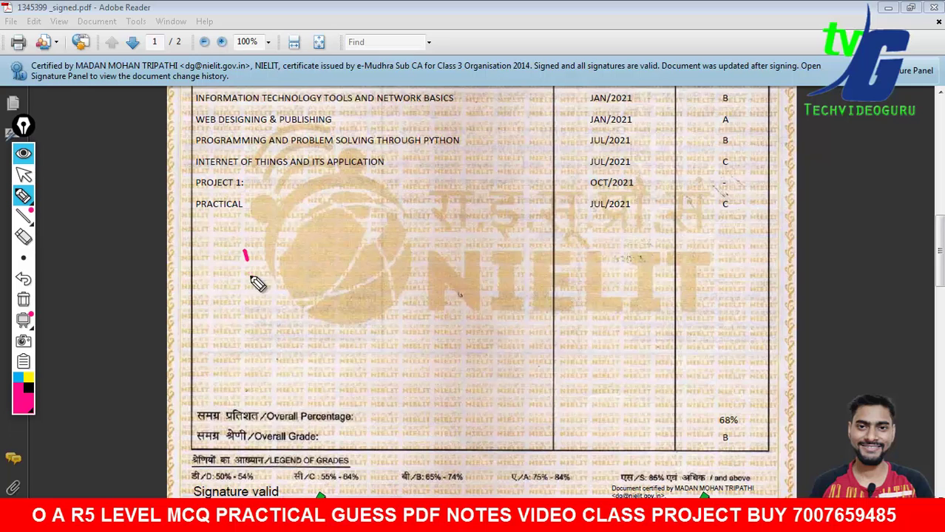
- Handwrite "Down" and a second note below it, each with an underline and a tick, and clear the annotations
left_click_drag(256, 283, 312, 255)
mouse_move(374, 235)
left_mouse_down()
mouse_move(462, 218)
mouse_move(494, 222)
left_mouse_up()
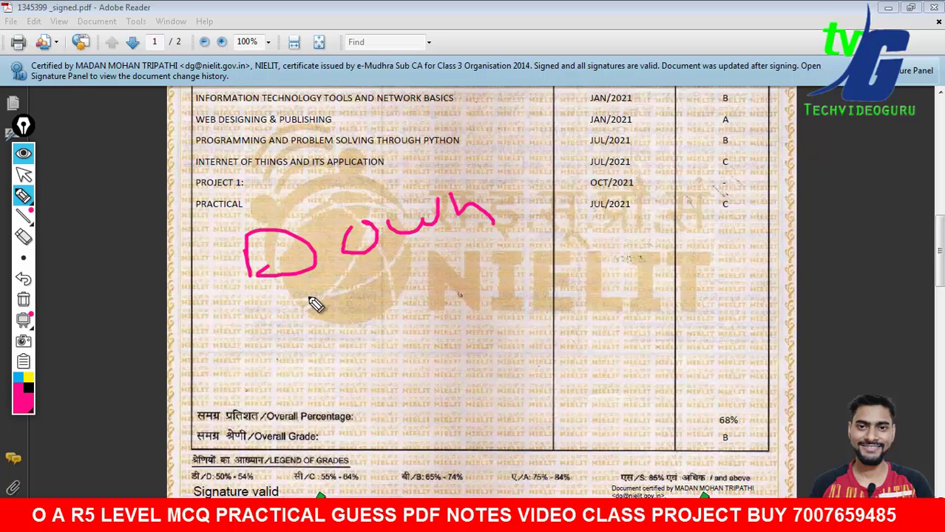
mouse_move(308, 298)
left_mouse_down()
mouse_move(576, 249)
mouse_move(629, 207)
left_mouse_up()
left_click_drag(392, 330, 392, 354)
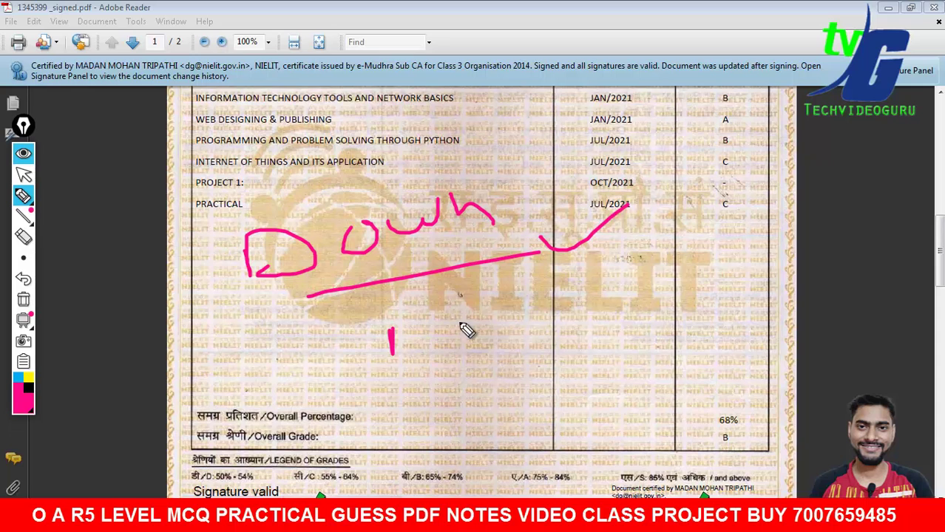
left_click_drag(392, 281, 418, 328)
mouse_move(482, 272)
left_mouse_down()
mouse_move(504, 300)
mouse_move(571, 296)
left_mouse_up()
left_click_drag(422, 379, 570, 318)
left_click_drag(575, 296, 630, 293)
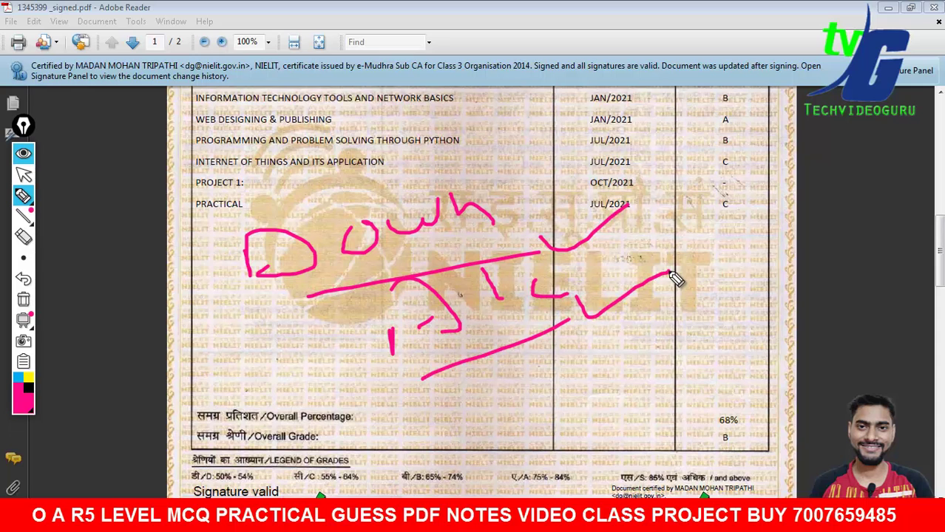
left_click(22, 299)
- Handwrite "Feed" and a second note beneath it, each with an underline and a tick, and clear the annotations
left_click_drag(281, 292, 317, 186)
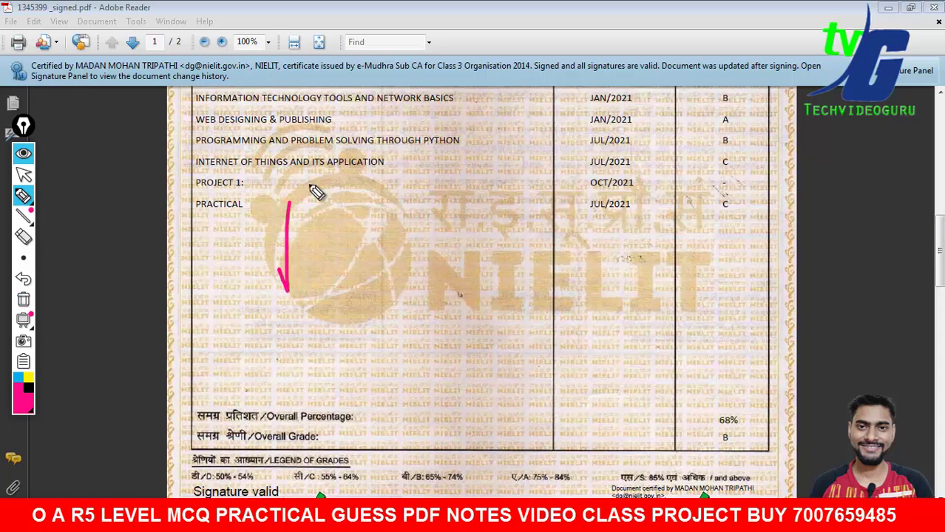
mouse_move(276, 254)
left_mouse_down()
mouse_move(329, 242)
mouse_move(383, 246)
mouse_move(444, 226)
left_mouse_up()
left_click(403, 228)
left_click_drag(481, 211, 492, 229)
left_click_drag(508, 215, 522, 249)
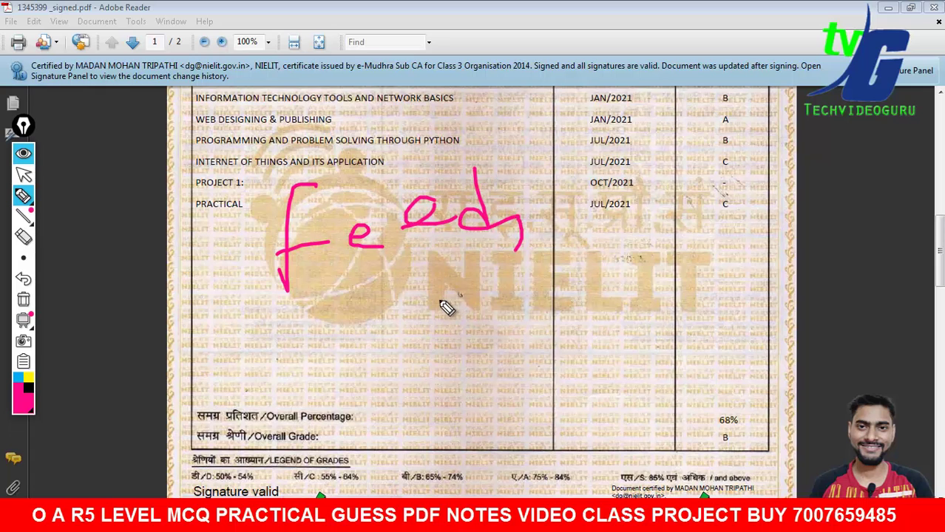
mouse_move(292, 335)
left_mouse_down()
mouse_move(599, 252)
mouse_move(678, 210)
left_mouse_up()
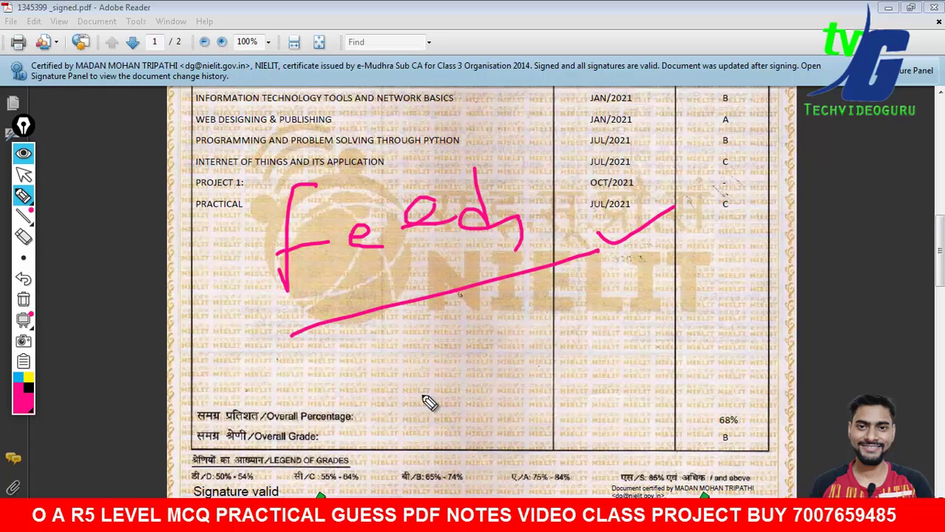
mouse_move(383, 343)
left_mouse_down()
mouse_move(383, 386)
mouse_move(438, 370)
left_mouse_up()
left_click_drag(420, 334, 422, 377)
left_click_drag(458, 344, 479, 342)
mouse_move(534, 304)
left_mouse_down()
mouse_move(587, 304)
mouse_move(692, 329)
left_mouse_up()
mouse_move(593, 366)
left_mouse_down()
mouse_move(743, 317)
mouse_move(761, 293)
left_mouse_up()
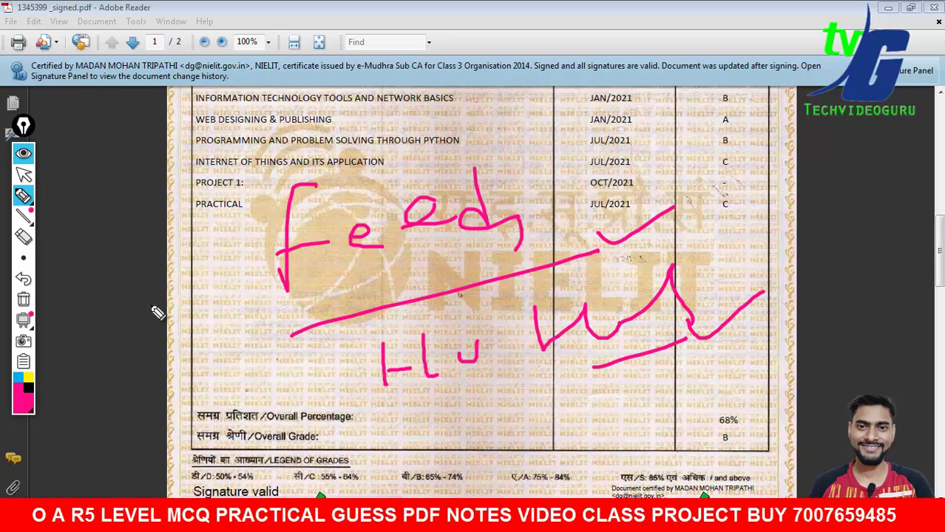
left_click(26, 303)
left_click(24, 173)
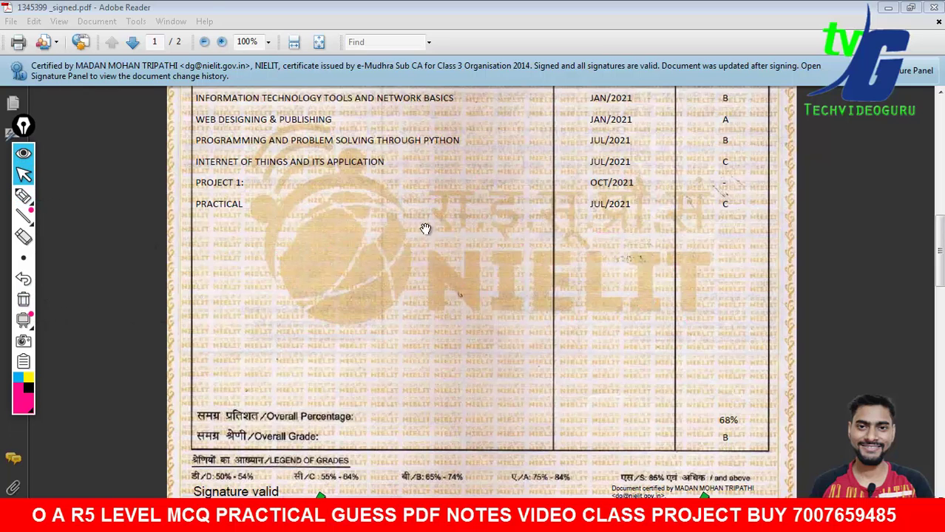
- Handwrite a single underlined word with a tick below the certificate's PRACTICAL row, and clear the annotation
left_click_drag(537, 230, 534, 266)
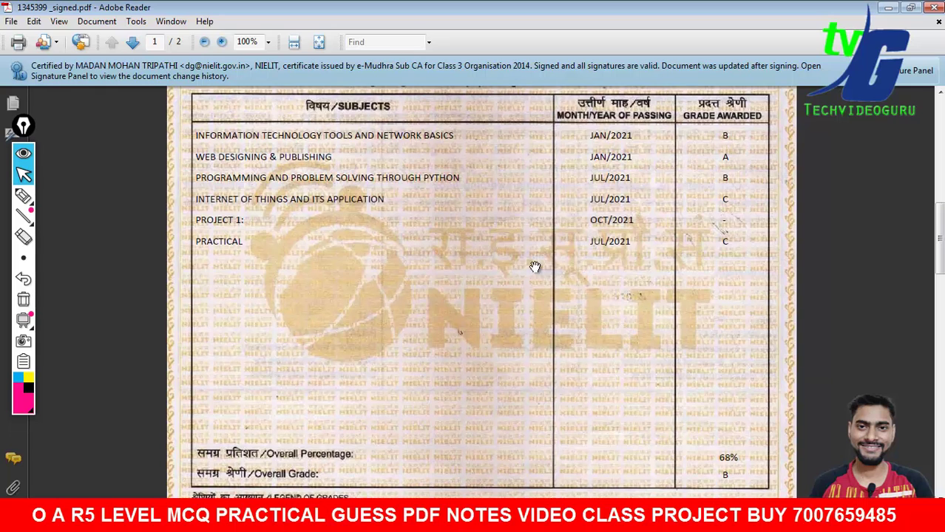
left_click(23, 196)
mouse_move(243, 260)
left_mouse_down()
mouse_move(368, 252)
mouse_move(422, 264)
left_mouse_up()
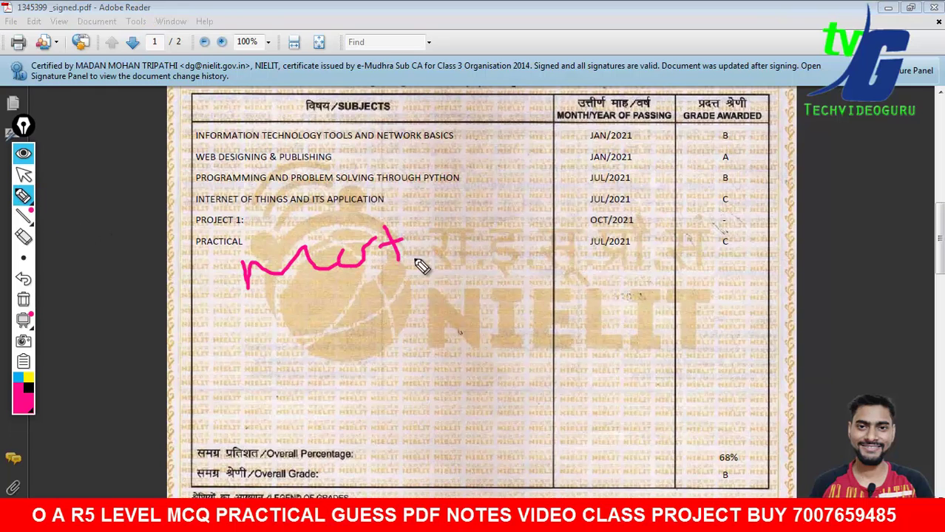
mouse_move(278, 302)
left_mouse_down()
mouse_move(480, 262)
mouse_move(594, 213)
left_mouse_up()
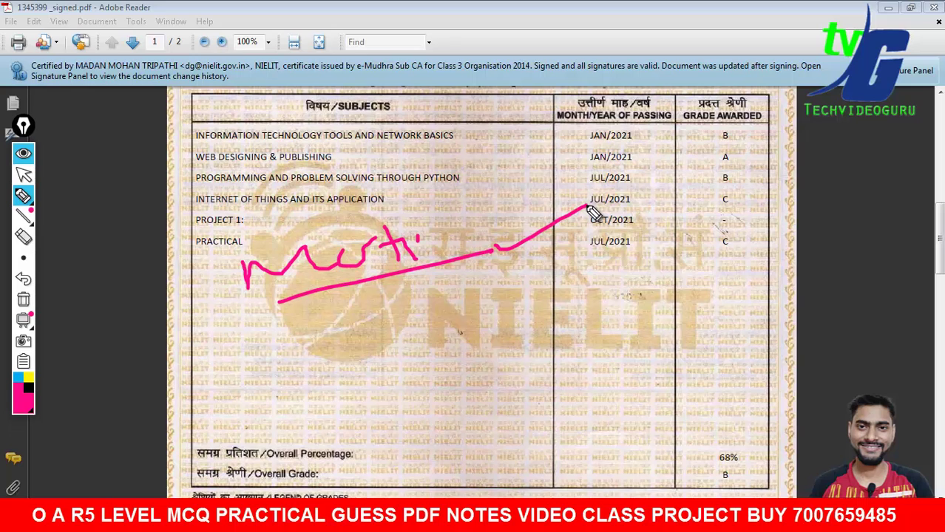
left_click(30, 300)
left_click(24, 174)
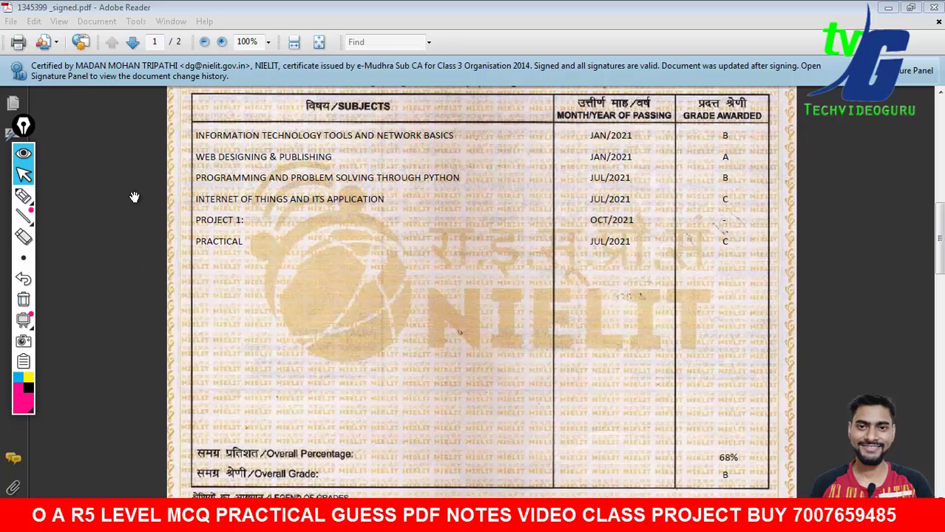
- Handwrite a note with an underlined number range below the subject rows, and add a tick beside it
scroll(674, 239, "up", 6)
scroll(558, 218, "down", 8)
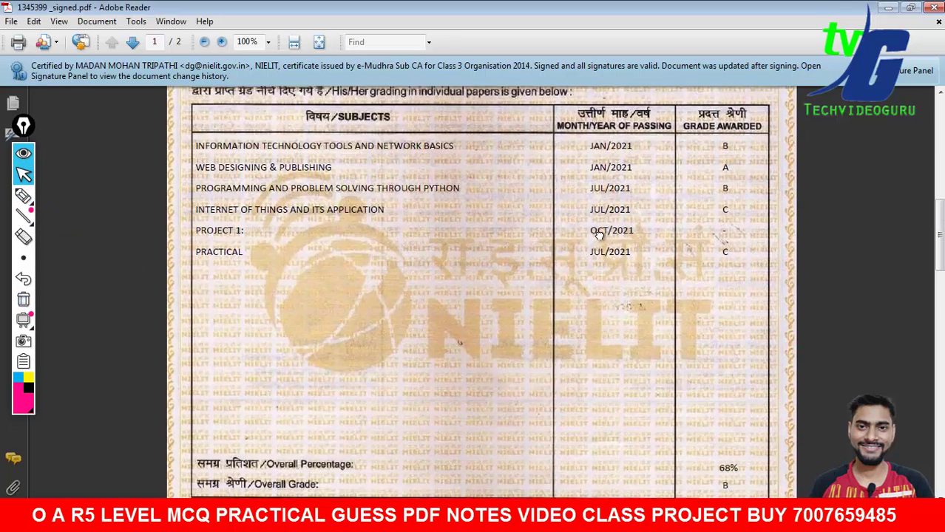
left_click(24, 196)
left_click_drag(181, 247, 244, 231)
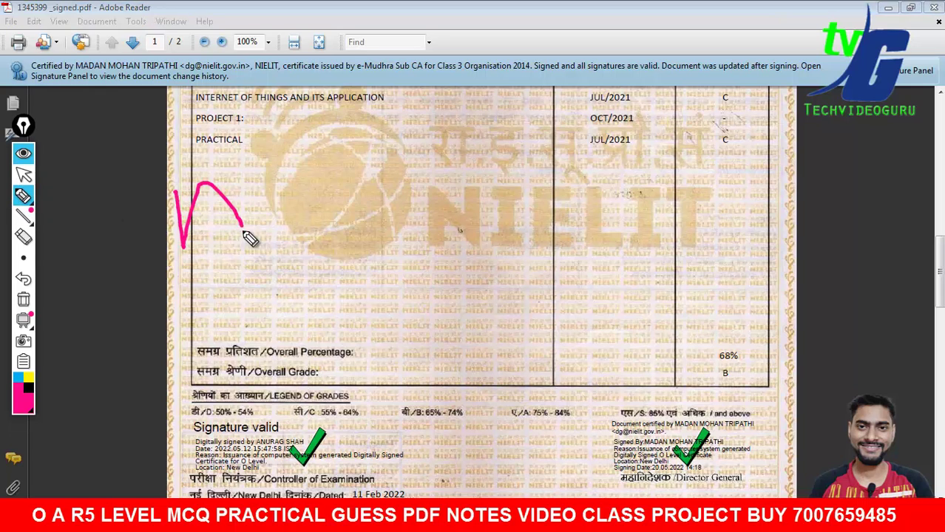
mouse_move(174, 215)
left_mouse_down()
mouse_move(257, 194)
mouse_move(289, 226)
mouse_move(317, 211)
mouse_move(397, 226)
mouse_move(477, 207)
mouse_move(481, 280)
mouse_move(527, 285)
mouse_move(597, 253)
mouse_move(663, 252)
left_mouse_up()
left_click_drag(466, 363, 727, 297)
left_click_drag(760, 219, 869, 201)
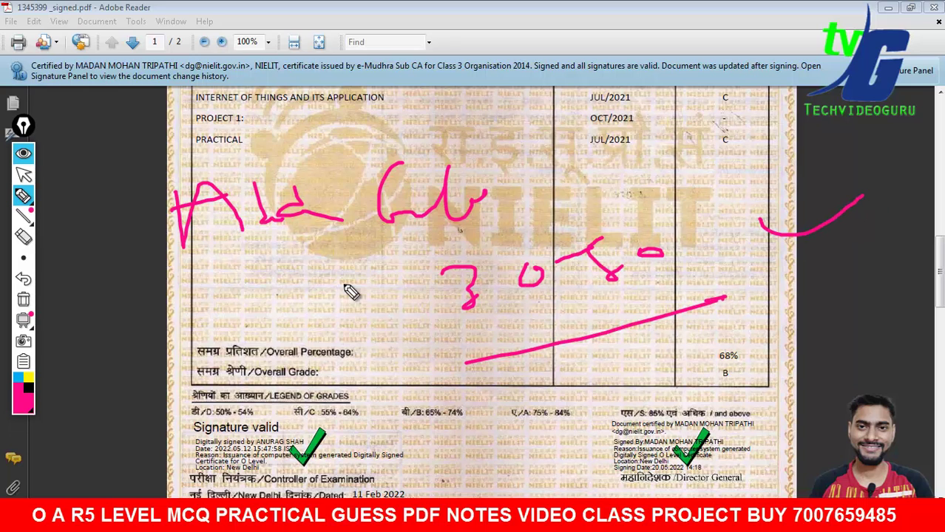
- Draw arrows pointing to the Controller of Examination and Director General signatures, and clear all annotations from the certificate
mouse_move(349, 274)
left_mouse_down()
mouse_move(319, 418)
mouse_move(352, 416)
left_mouse_up()
mouse_move(738, 320)
left_mouse_down()
mouse_move(710, 429)
mouse_move(732, 413)
left_mouse_up()
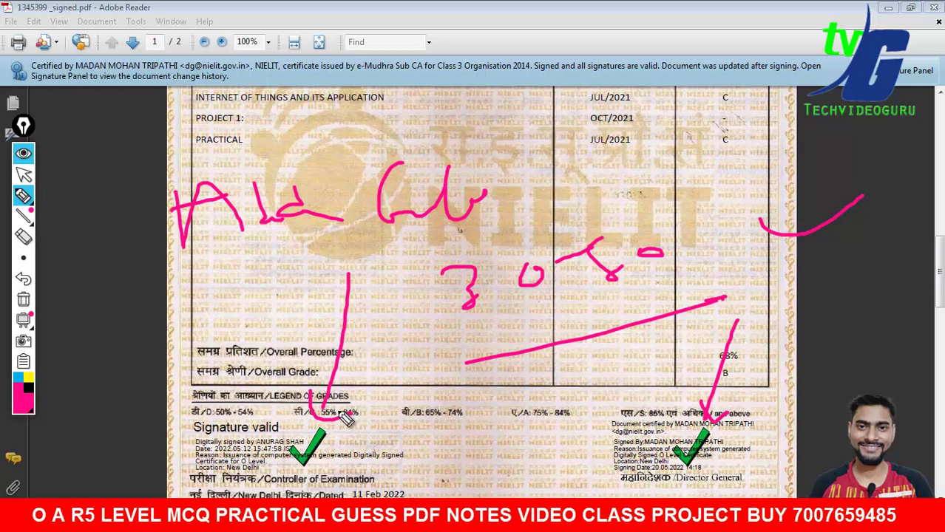
left_click(23, 298)
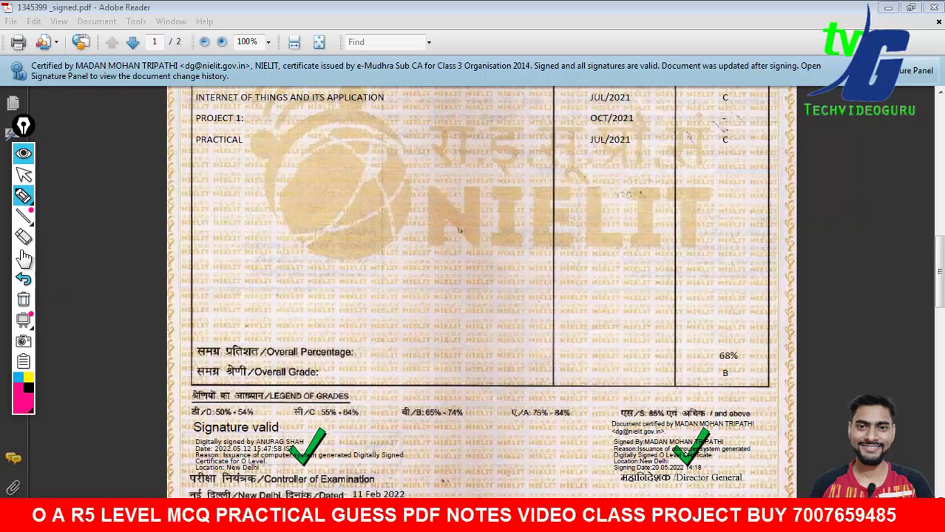
left_click(24, 174)
scroll(443, 343, "up", 4)
scroll(443, 343, "up", 5)
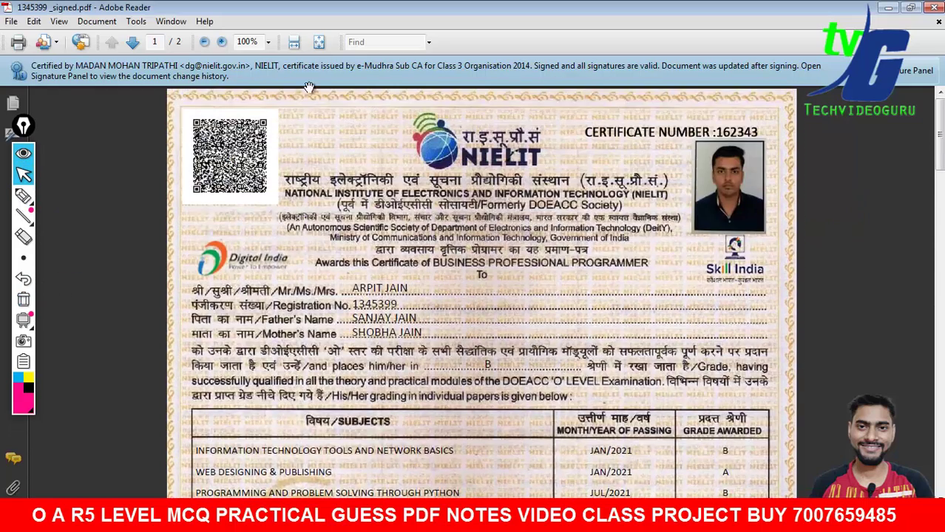
- Fit the whole certificate page in view and handwrite "4 + 4" beside the subject rows, with a "1" and a tick beneath
left_click(319, 43)
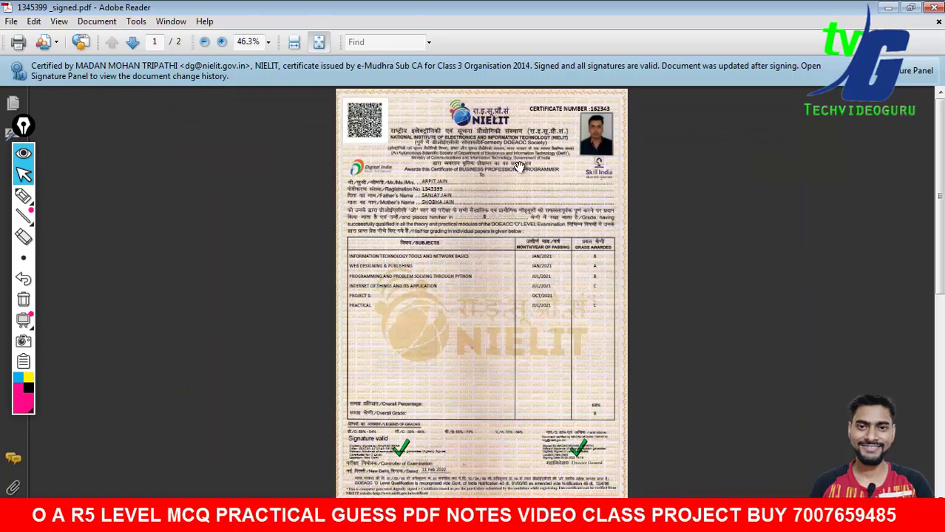
left_click(23, 195)
mouse_move(193, 239)
left_mouse_down()
mouse_move(200, 333)
mouse_move(171, 309)
left_mouse_up()
left_click_drag(266, 249, 270, 322)
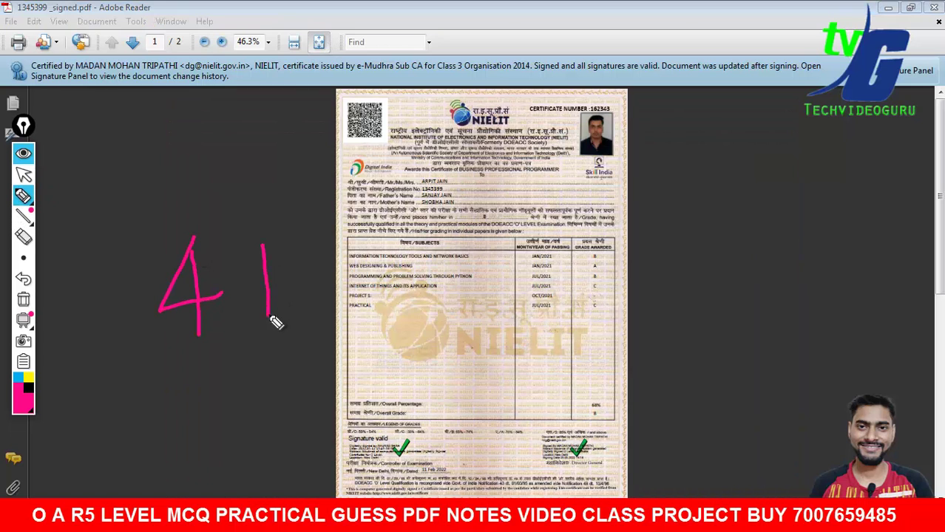
left_click_drag(247, 289, 280, 284)
left_click_drag(329, 238, 331, 300)
mouse_move(329, 238)
left_mouse_down()
mouse_move(305, 306)
mouse_move(399, 292)
left_mouse_up()
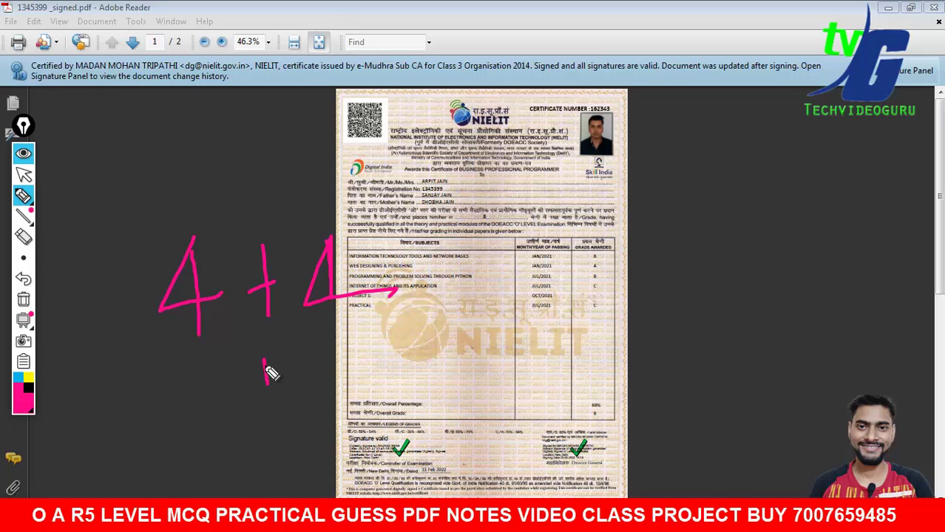
left_click_drag(303, 341, 362, 323)
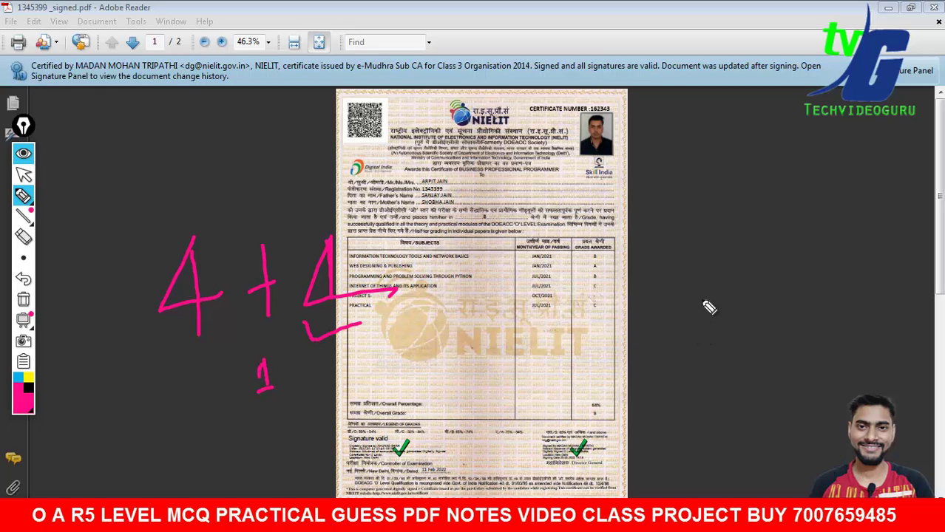
- Draw a tick with two short handwritten notes and an underline beside the certificate's grade column, and clear all annotations
left_click_drag(695, 275, 772, 230)
left_click_drag(711, 293, 767, 320)
left_click_drag(724, 367, 724, 374)
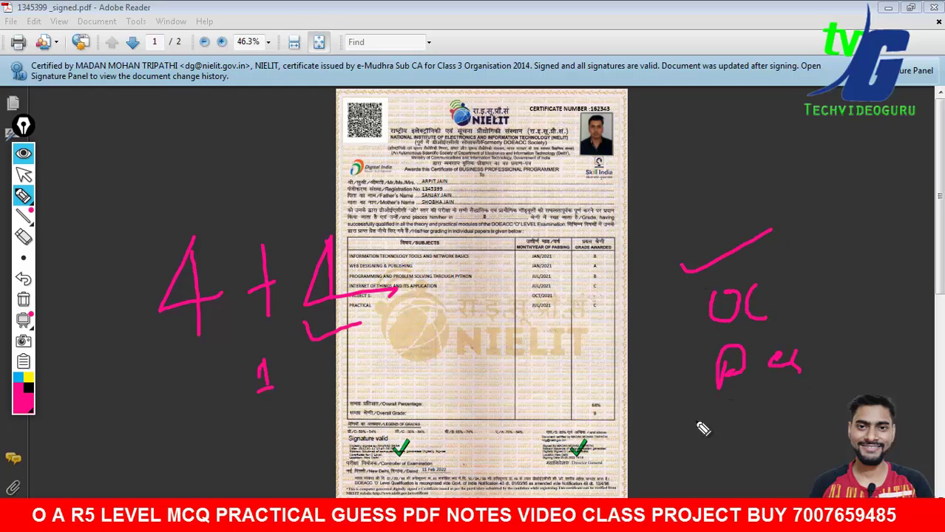
left_click_drag(695, 422, 851, 385)
left_click_drag(842, 299, 842, 308)
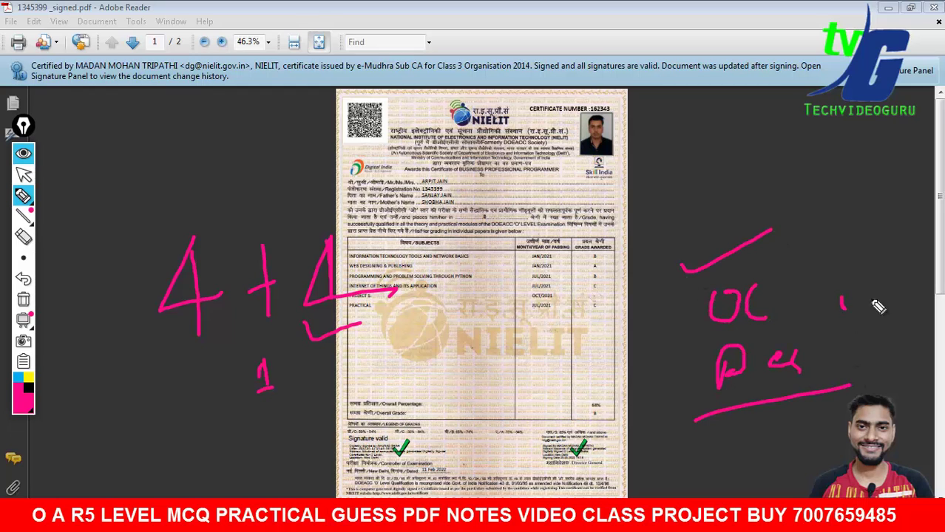
left_click(24, 301)
left_click(23, 174)
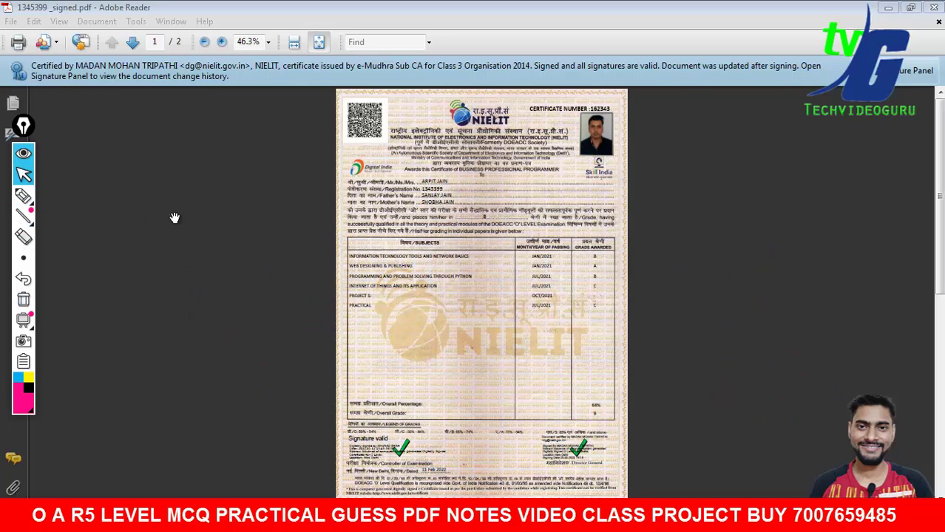
- Draw a single tick in the blank area beside the certificate's subject table, and clear it
left_click(67, 197)
left_click_drag(211, 245, 274, 230)
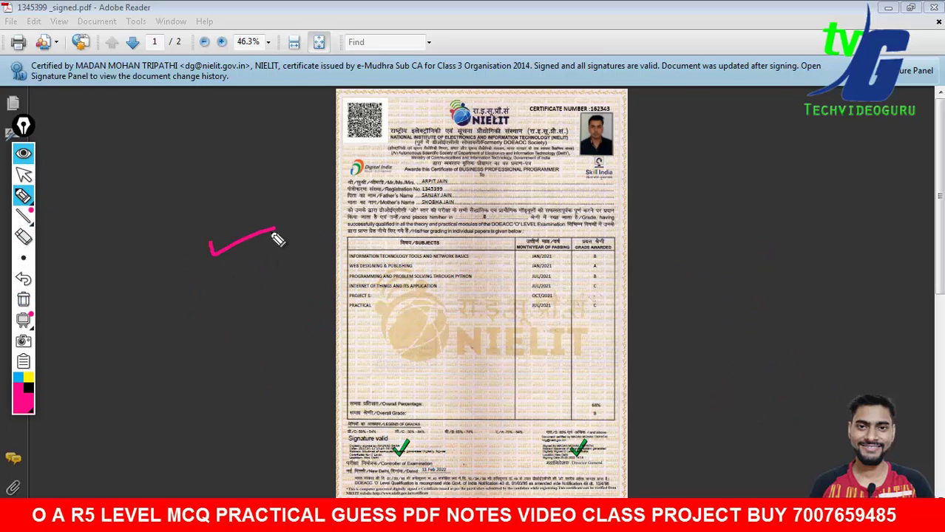
left_click(24, 301)
left_click(23, 174)
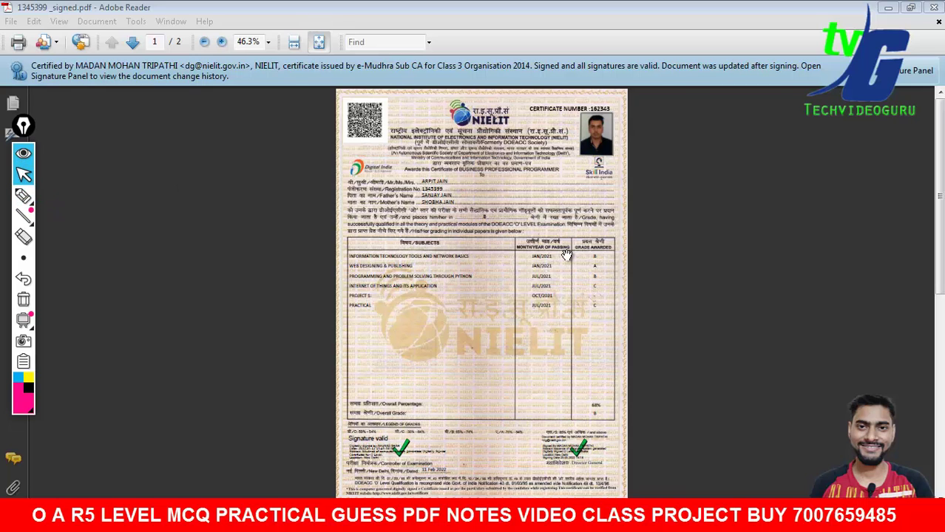